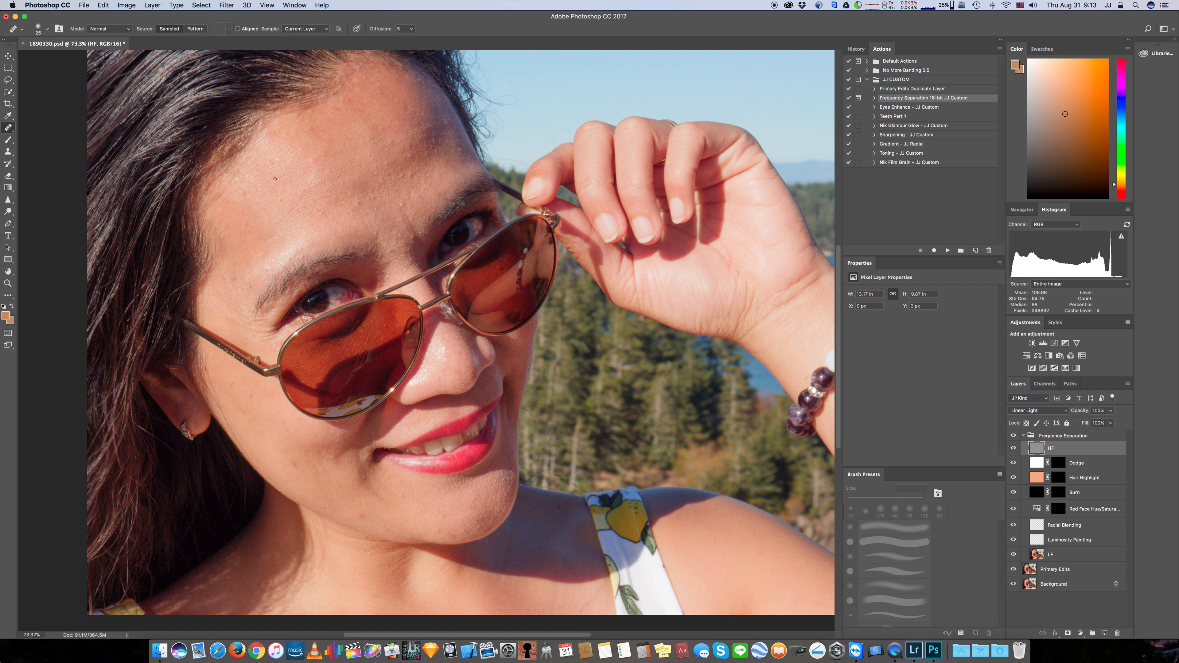
Heal the blemishes on the upper forehead of the HF layer with the Healing Brush, just below the hairline peak
scroll(265, 158, "up", 5)
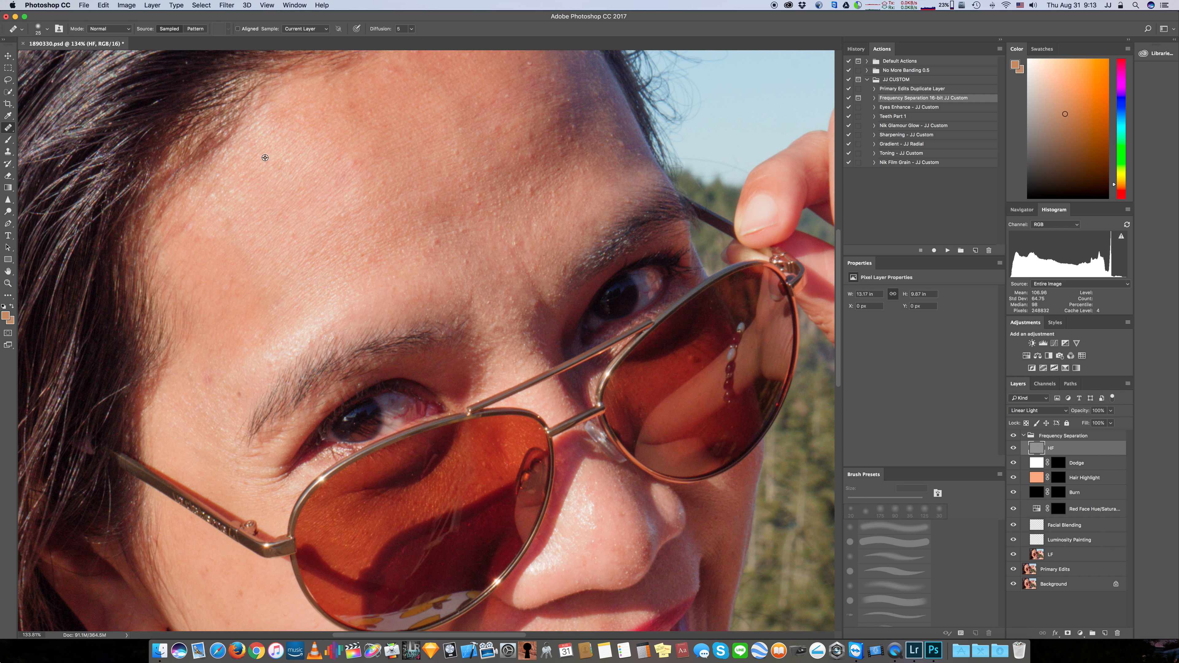
scroll(468, 253, "up", 5)
scroll(467, 252, "right", 3)
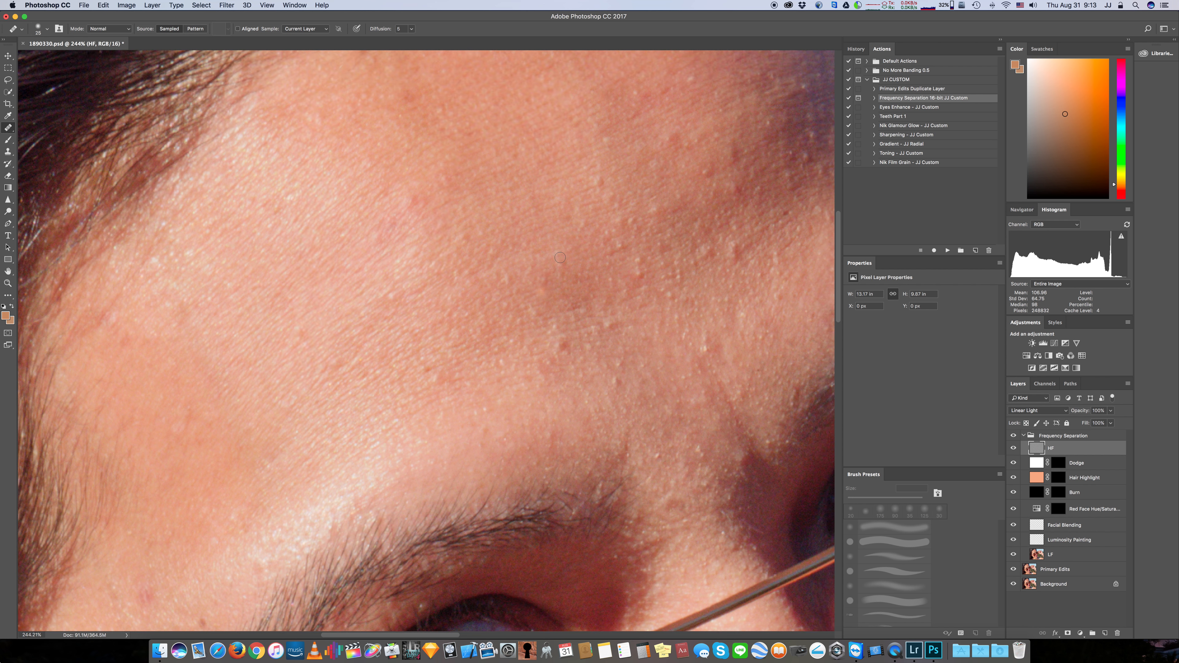
scroll(542, 257, "up", 3)
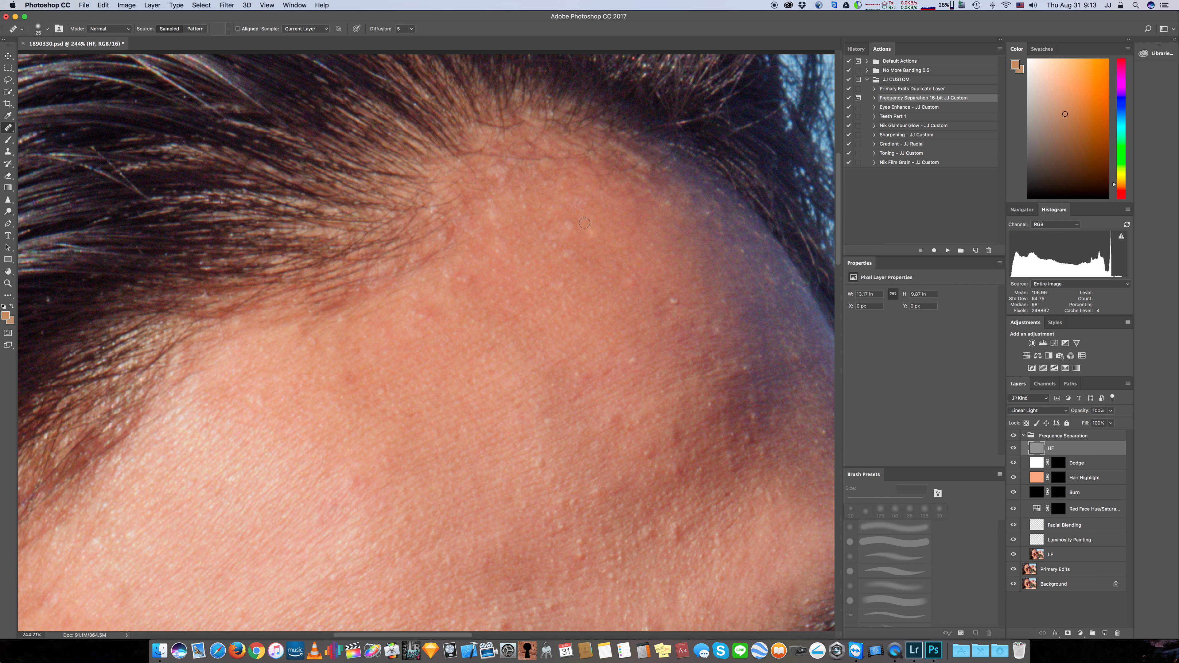
left_click(609, 253)
left_click_drag(675, 303, 674, 301)
left_click_drag(629, 362, 636, 358)
left_click_drag(572, 222, 568, 228)
left_click_drag(556, 243, 554, 247)
Heal the small spots along the forehead's hairline, working down from the peak toward the sunlit side
left_click(465, 283)
left_click(469, 291)
left_click(448, 274)
left_click(424, 298)
left_click(412, 311)
left_click(413, 298)
left_click(346, 333)
left_click(340, 322)
left_click(311, 388)
Heal the spots on the sunlit upper forehead, just inside the receding part of the hairline
scroll(315, 392, "left", 5)
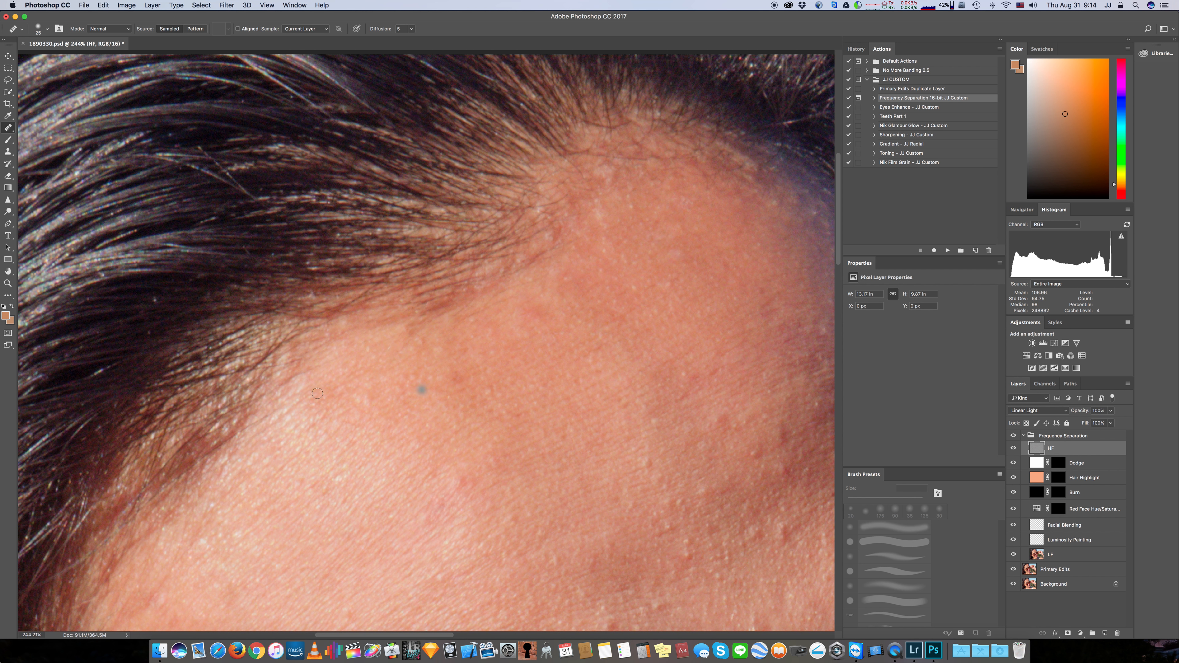
left_click(411, 330)
left_click(406, 342)
left_click(392, 415)
left_click(388, 357)
left_click(396, 339)
left_click(433, 343)
left_click(444, 459)
Retouch the pinkish patch on the sunlit mid-forehead, resampling clean skin texture close beside it
scroll(452, 456, "down", 5)
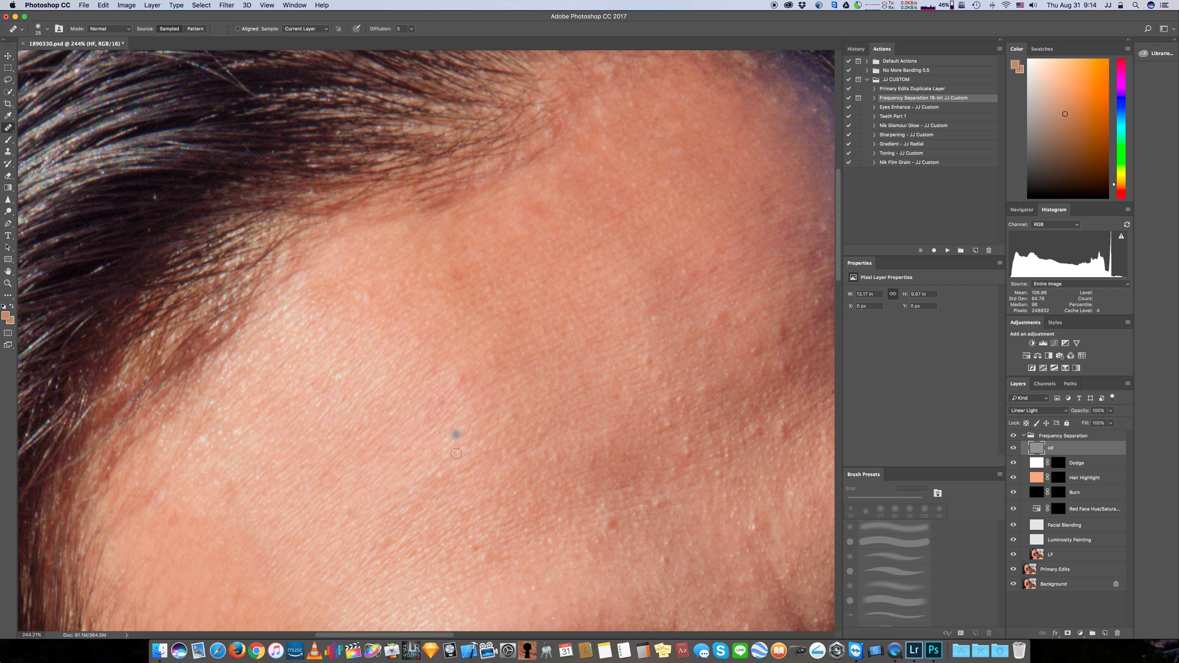
left_click(465, 391)
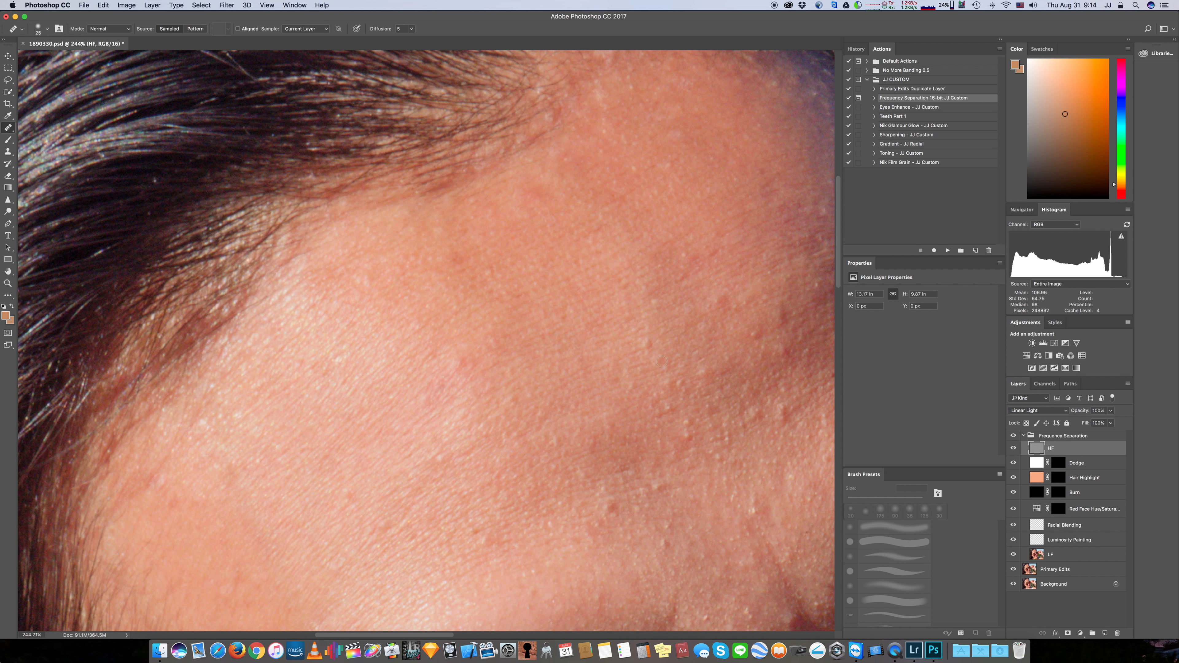
left_click(460, 390)
left_click(460, 390, "alt")
left_click(459, 370)
left_click(463, 364, "alt")
left_click(475, 380)
Heal the isolated bumps across the centre of the forehead and one near the shadowed temple
scroll(534, 418, "down", 5)
scroll(534, 418, "right", 5)
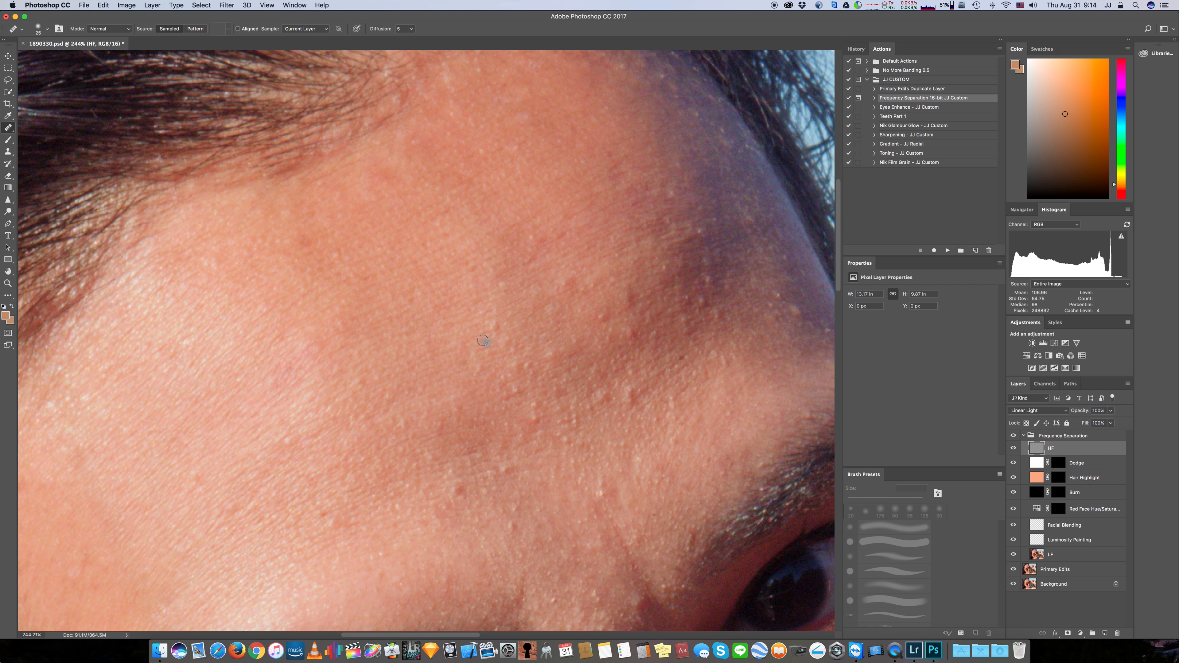
left_click(495, 324)
left_click(580, 319)
left_click(615, 345)
left_click(522, 239)
left_click_drag(523, 239, 524, 248)
left_click(780, 352)
Heal the cluster of bright bumps on the shadowed temple side of the forehead, above the outer brow
scroll(780, 352, "right", 2)
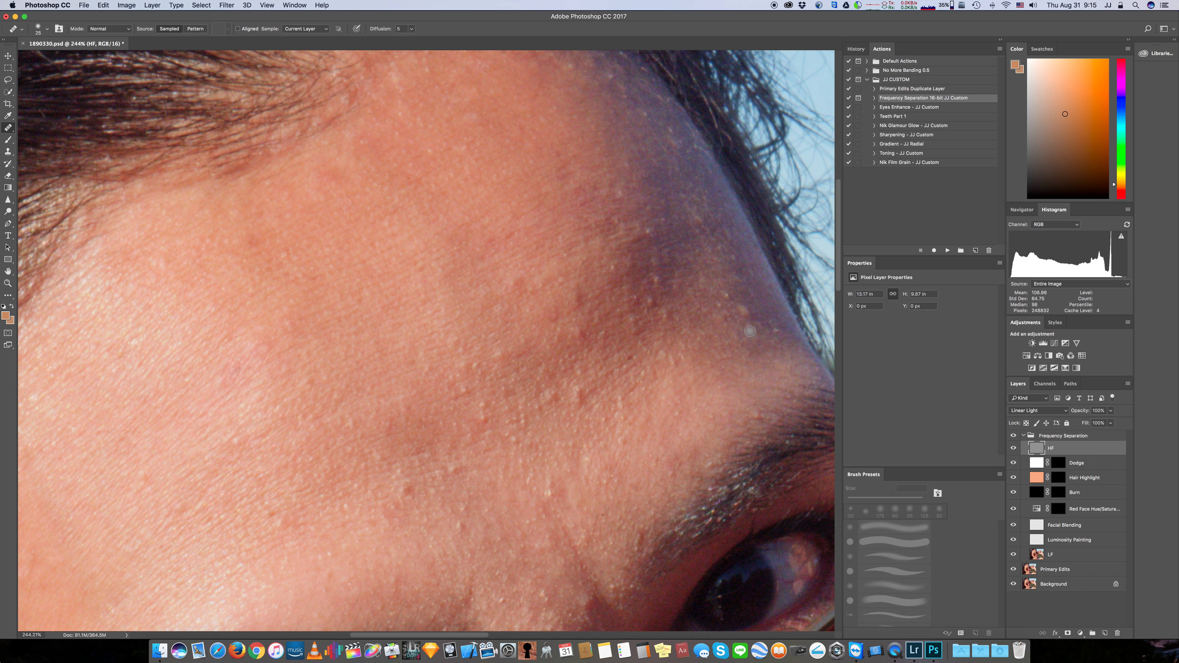
left_click(742, 309)
left_click(813, 436)
left_click(707, 276)
left_click(715, 316)
left_click(701, 348)
left_click(694, 279)
left_click(699, 296)
left_click(708, 280)
left_click(725, 295)
left_click(717, 306)
left_click(706, 279)
left_click(710, 294)
left_click(718, 304)
Reduce the Healing Brush size to 20 and heal the finer bumps along the forehead's shadowed outer edge
key("bracketleft")
key("bracketright")
key("bracketleft")
key("bracketleft")
key("bracketleft")
left_click(776, 332)
left_click(744, 256)
left_click(734, 267)
left_click(732, 254)
left_click(719, 251)
Heal the bumps where the central forehead meets the shadowed area, sampling nearby skin texture
left_click(652, 243)
left_click(623, 208, "alt")
left_click(619, 196)
left_click(565, 222)
left_click(655, 280)
left_click(652, 298)
left_click(631, 287, "alt")
left_click(635, 297)
left_click(644, 295)
Heal the bumps on the lower forehead above the shadowed-side eyebrow, using freshly sampled skin
left_click(625, 360, "alt")
left_click(632, 382)
left_click(628, 356)
left_click(680, 360)
left_click(650, 422)
Heal the small dark spots on the cheek below the hinge of the sunglasses
scroll(565, 364, "down", 3)
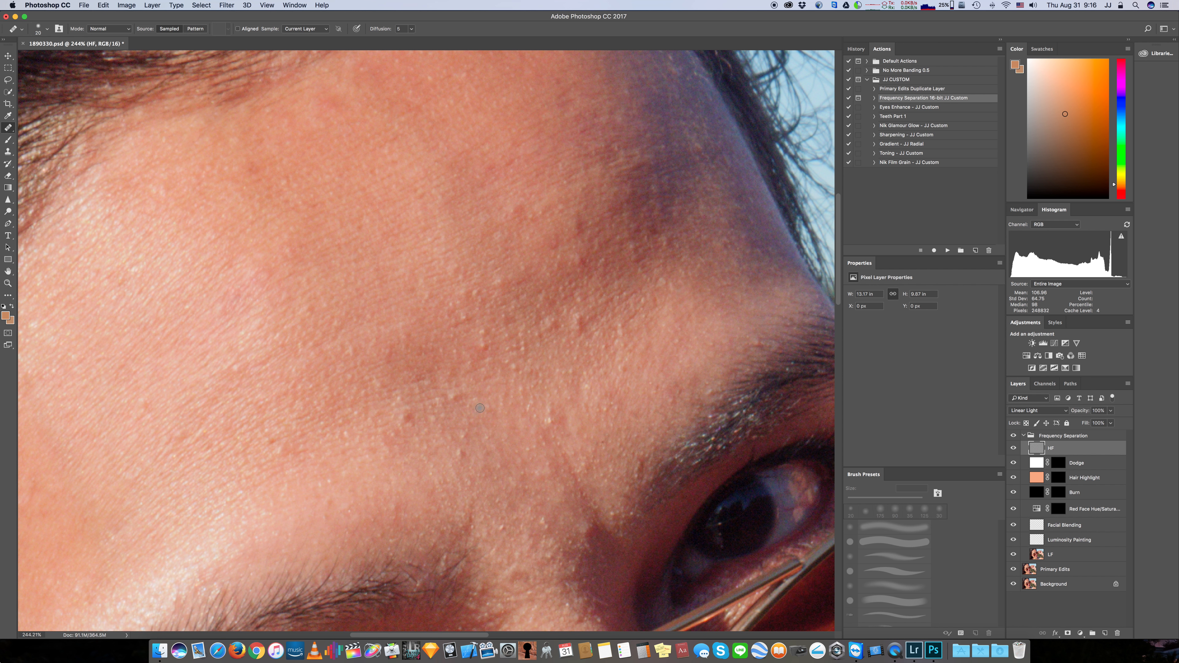
scroll(480, 408, "down", 10)
scroll(479, 407, "up", 5)
scroll(501, 406, "down", 10)
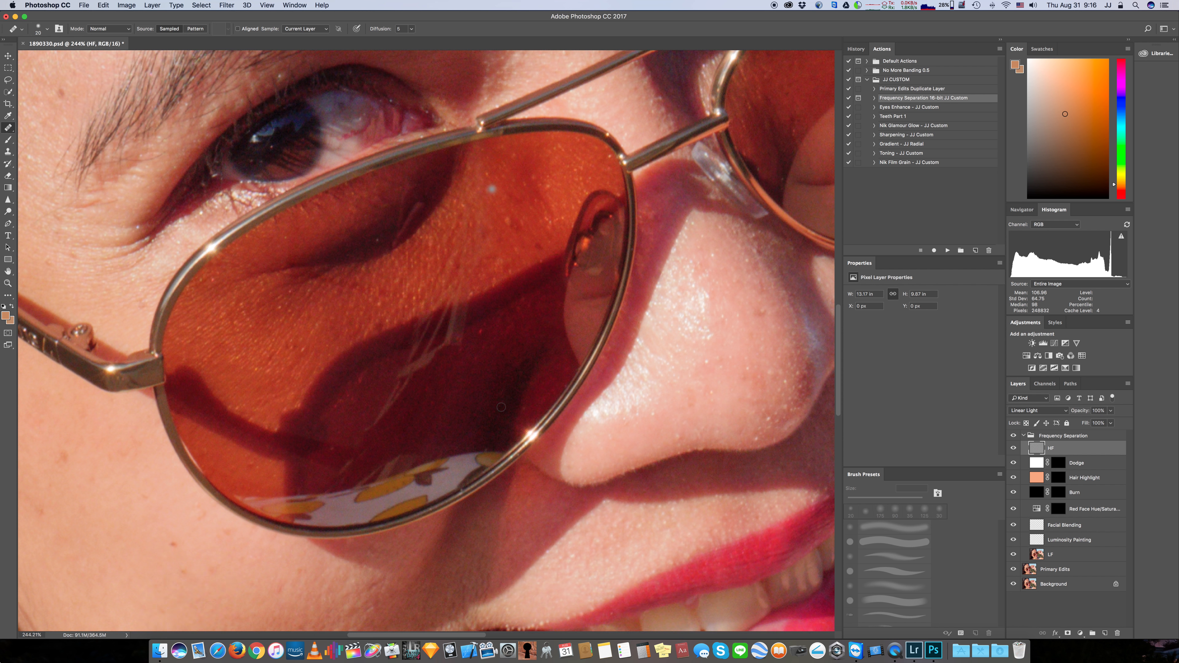
scroll(501, 407, "down", 15)
scroll(501, 405, "up", 15)
scroll(500, 405, "left", 3)
left_click(232, 372)
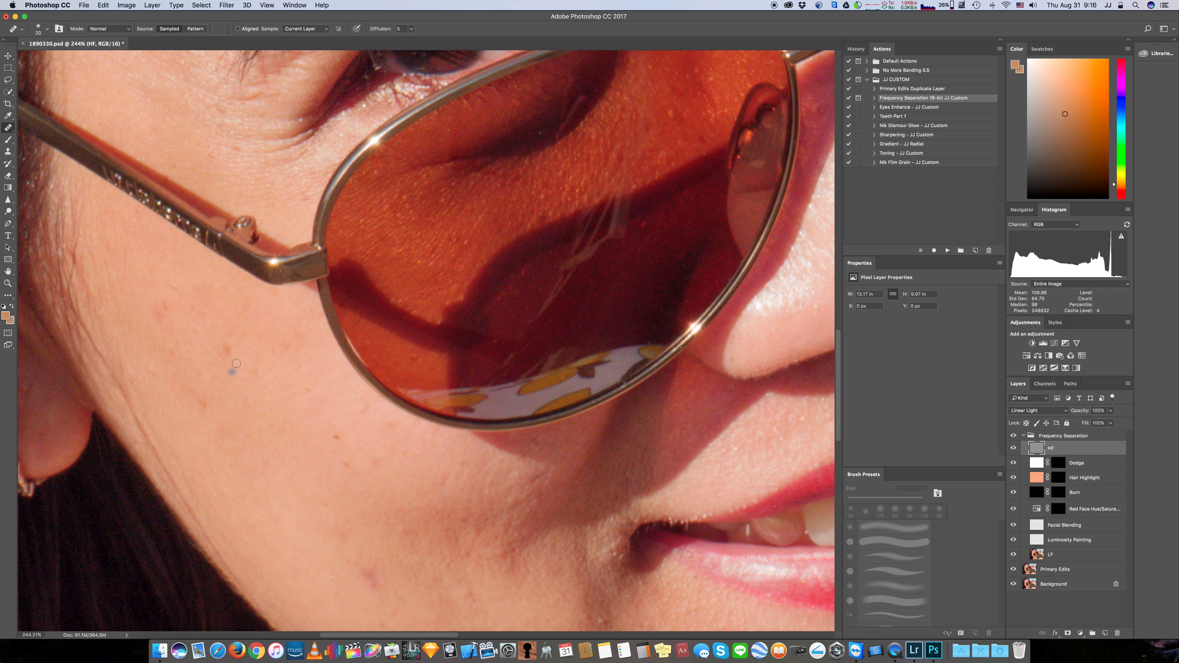
left_click(338, 440)
left_click(336, 446)
left_click(340, 439)
left_click(364, 418)
Look up the Fade command by searching "fade", then lower the last healing stroke's opacity, comparing it with the preview off and on
left_click(318, 5)
type("fade")
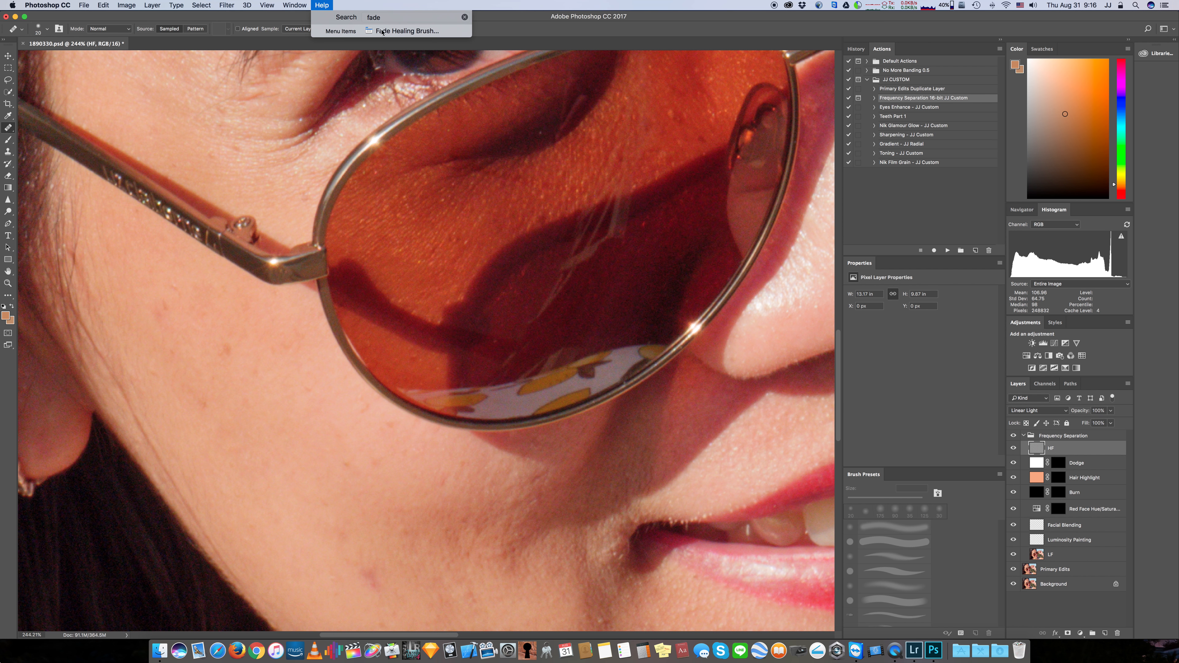
mouse_move(388, 33)
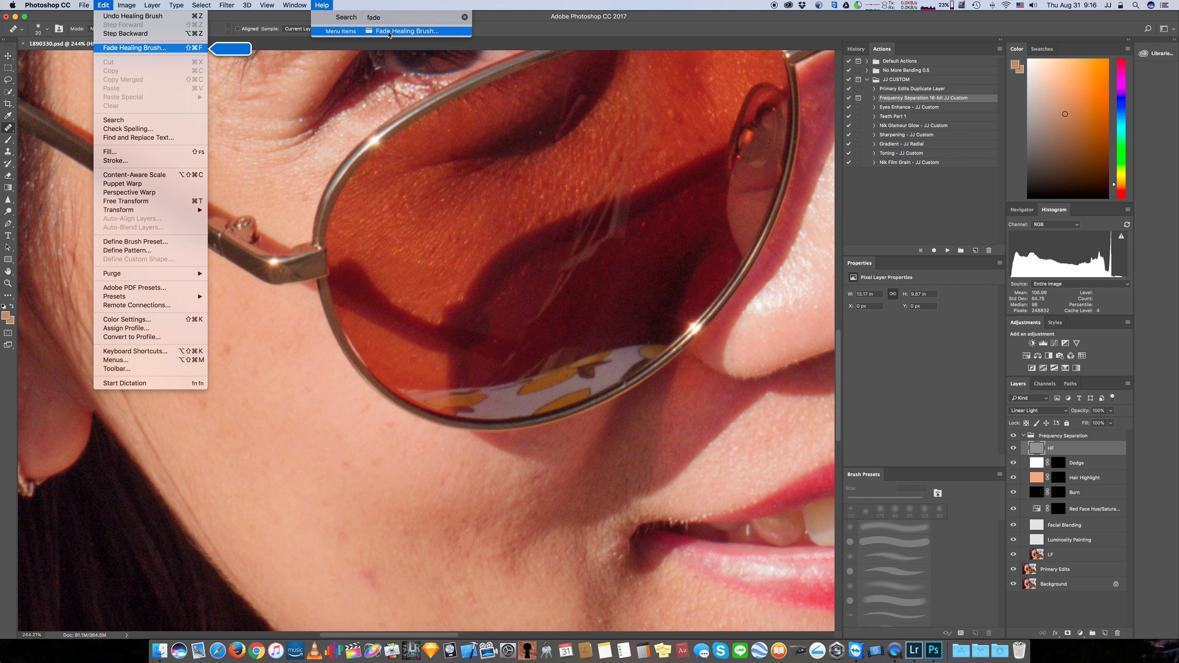
mouse_move(105, 6)
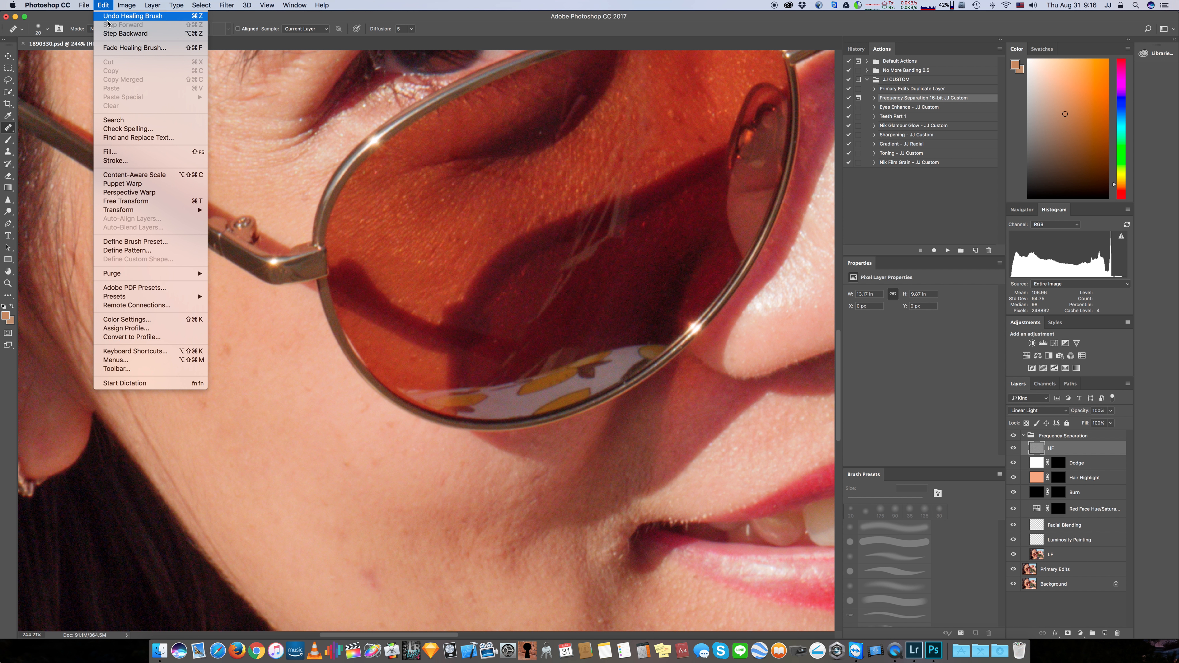
left_click(124, 48)
left_click_drag(600, 526, 445, 451)
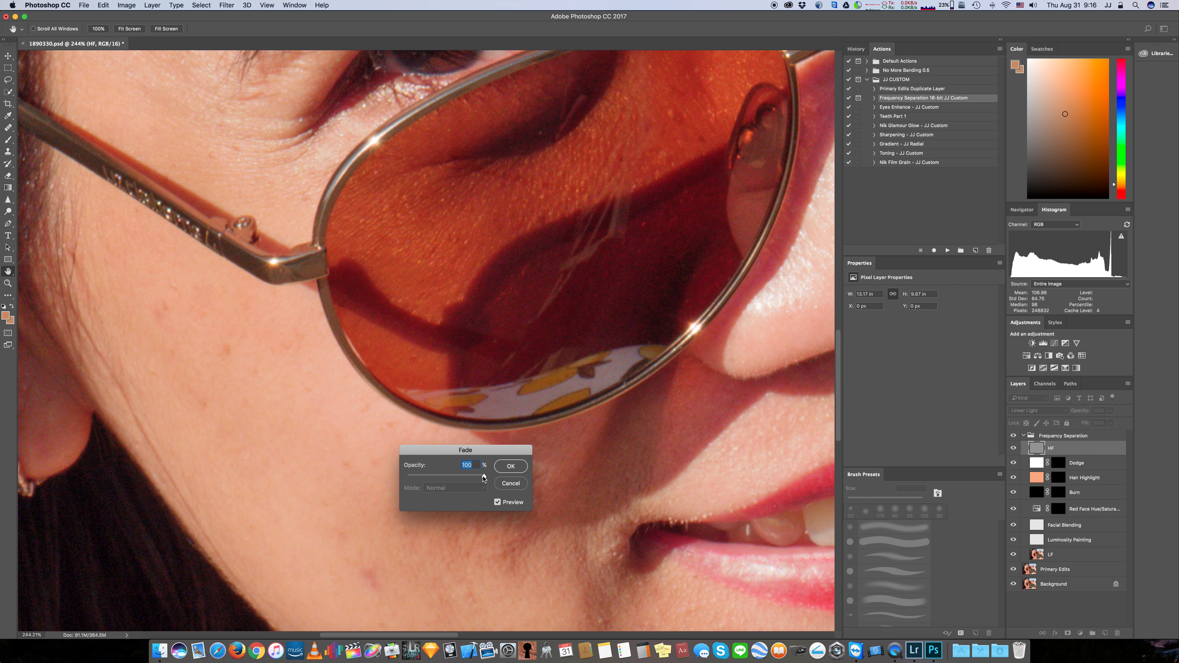
left_click_drag(484, 479, 437, 482)
left_click(497, 502)
left_click(497, 503)
left_click(511, 466)
Reactivate the Healing Brush and heal a blemish on the cheek beneath the sunglasses lens
key("j")
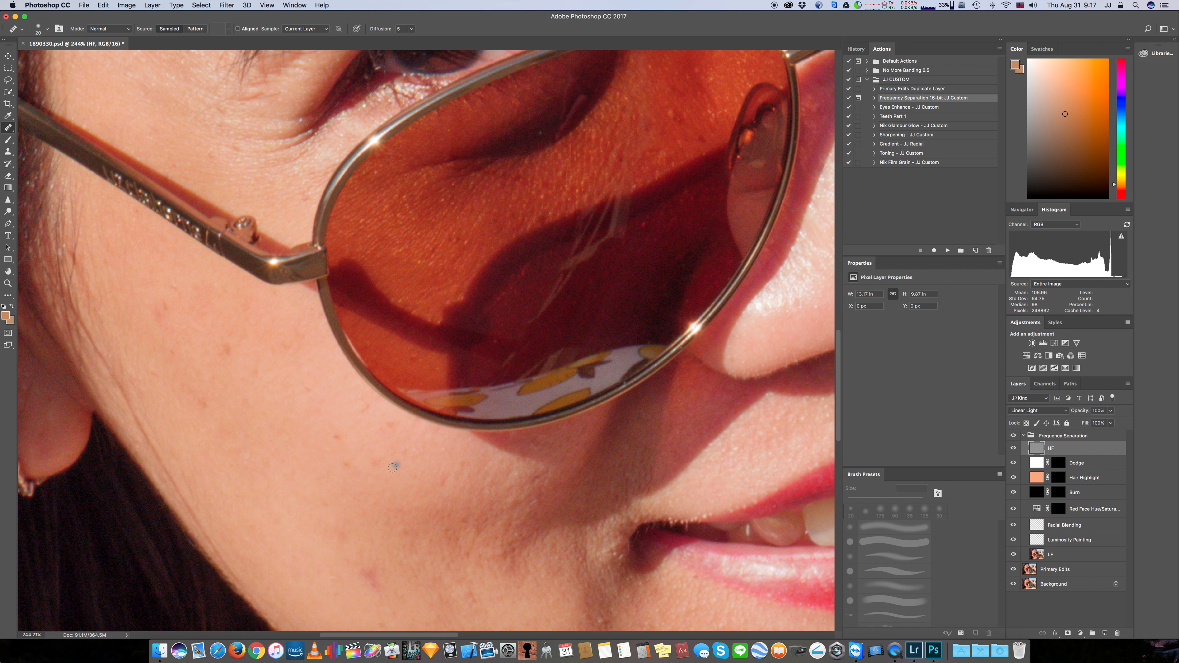
left_click(496, 453)
scroll(496, 453, "down", 3)
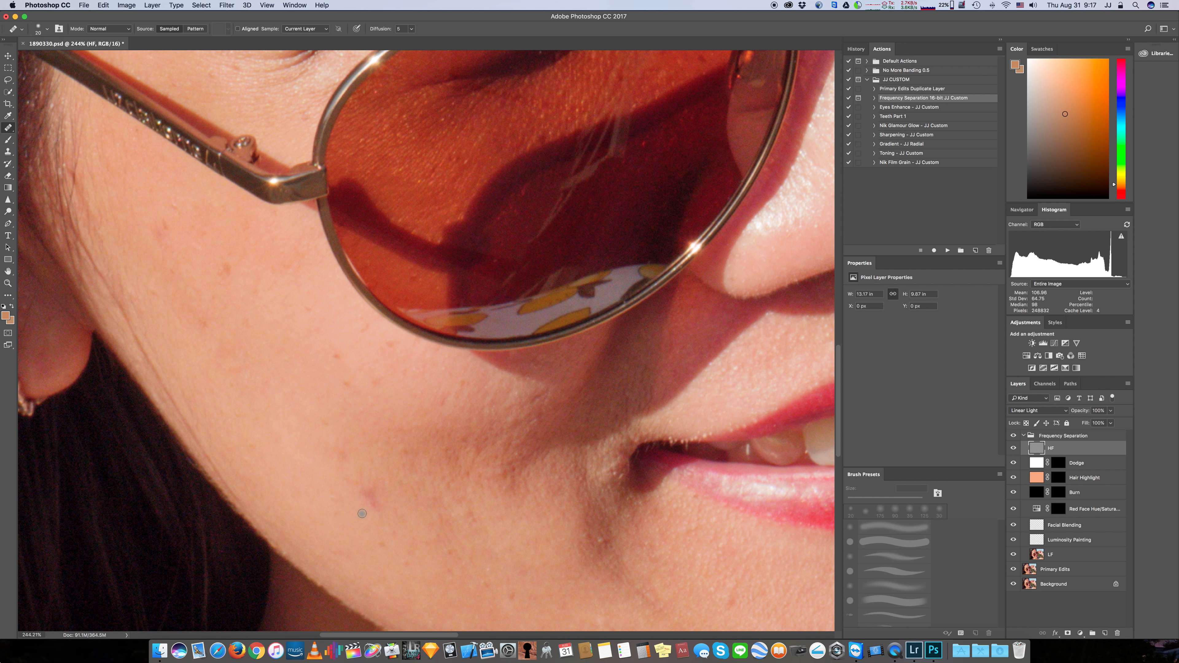
Return to the forehead and heal its remaining mid and lower blemishes above the brows, resampling texture as needed
scroll(362, 513, "up", 10)
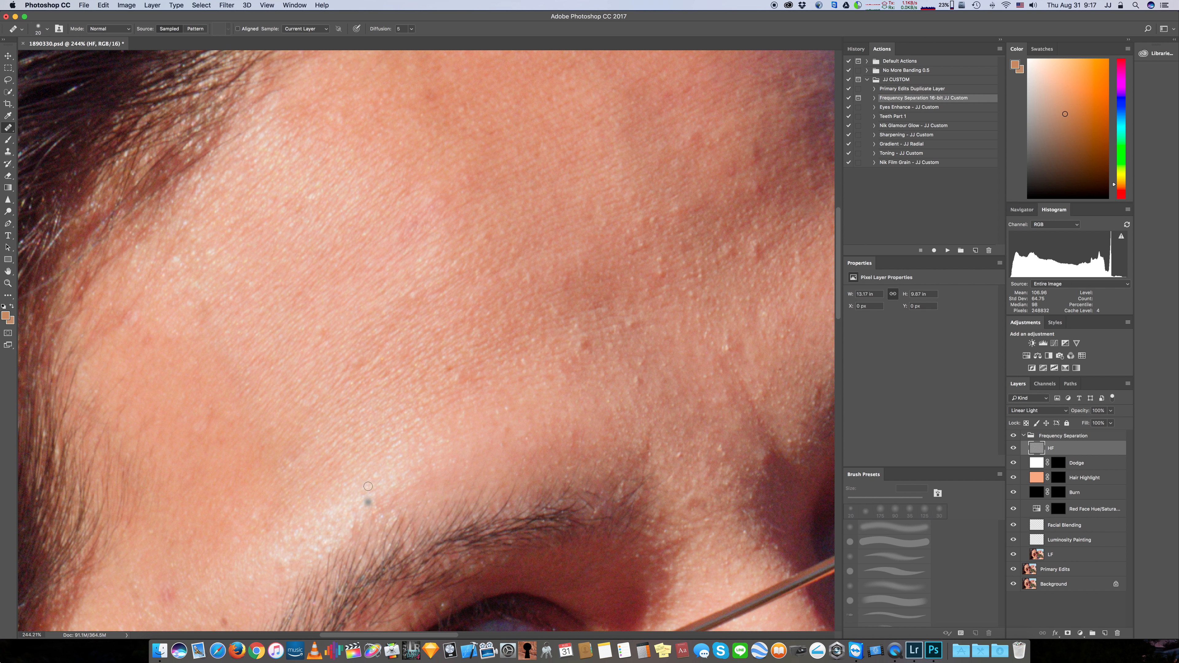
scroll(283, 339, "down", 5)
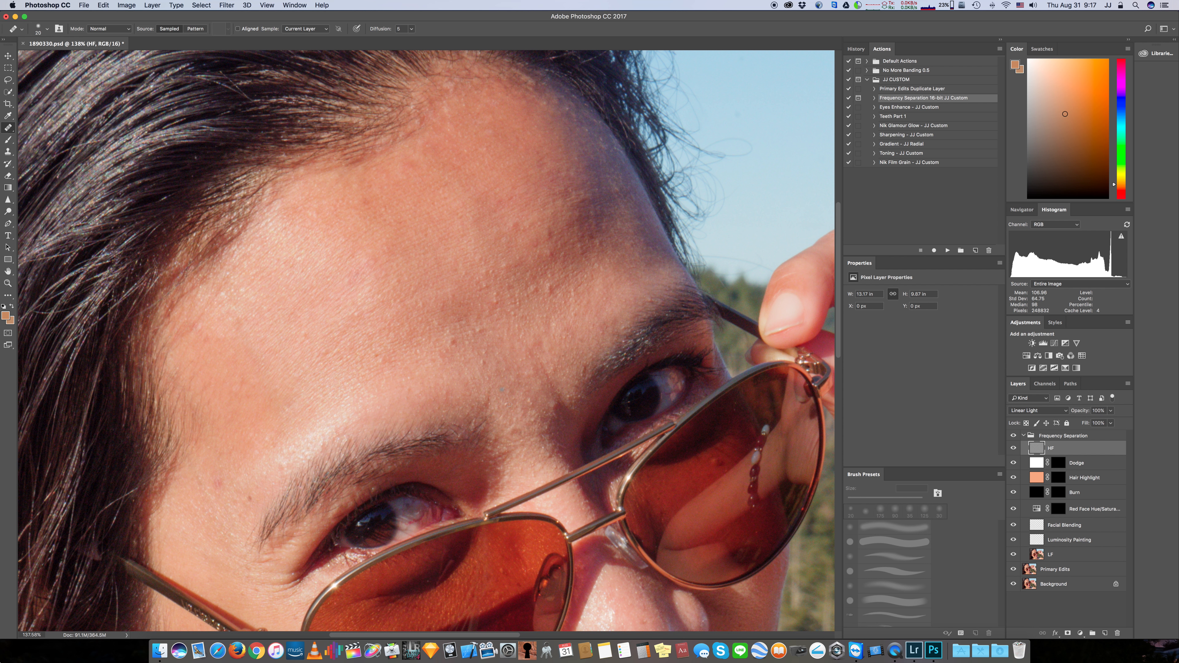
left_click(550, 413)
left_click(554, 405, "alt")
left_click(447, 354, "alt")
left_click_drag(450, 341, 456, 343)
left_click(482, 362, "alt")
left_click(478, 331)
Heal the remaining light spots right beside the hairline on the upper forehead
scroll(416, 102, "up", 2)
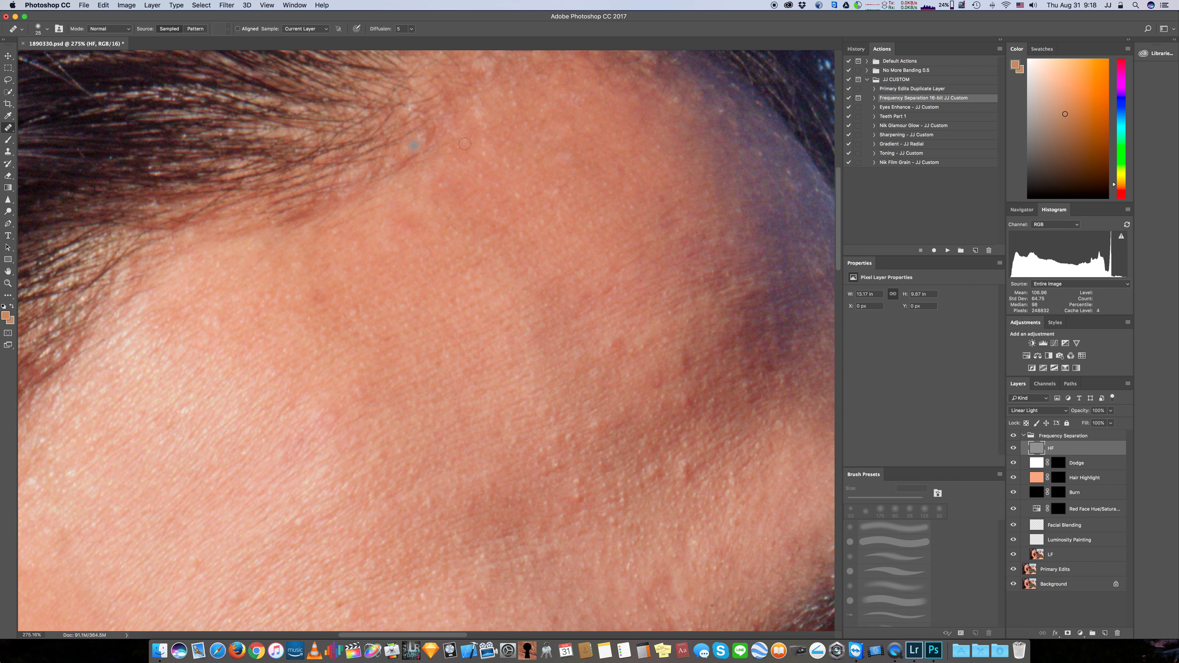
left_click(405, 150)
mouse_move(418, 140)
left_mouse_down()
mouse_move(428, 133)
mouse_move(428, 159)
mouse_move(429, 136)
left_mouse_up()
left_click(449, 121, "alt")
left_click(493, 128)
Heal the light spots across the top of the forehead below the hairline peak, sampling adjacent skin
scroll(474, 132, "up", 3)
left_click(668, 181)
left_click(564, 161)
left_click(531, 148, "alt")
left_click(538, 124)
left_click(538, 135, "alt")
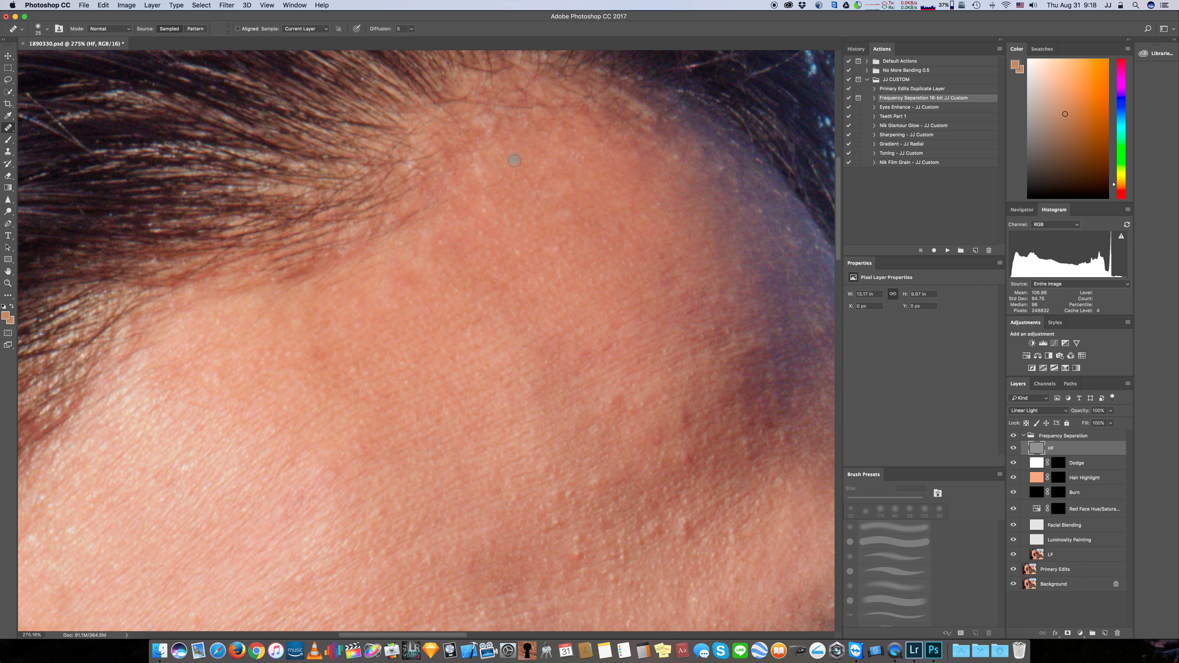
left_click(535, 155)
left_click(530, 280)
left_click(513, 246)
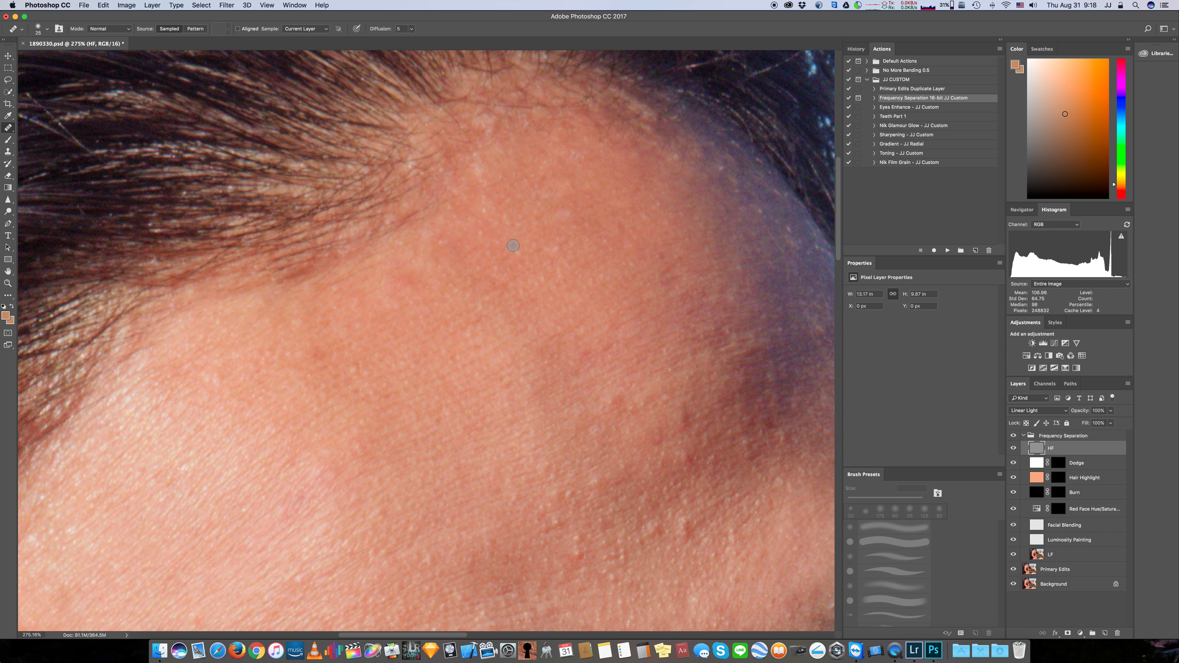
left_click(517, 250)
Spot-heal scattered blemishes across the upper forehead, from the sunlit hairline to the shadowed side
left_click(393, 281)
left_click(318, 391)
left_click(337, 417)
left_click(485, 352)
left_click(655, 199)
left_click(643, 269)
Heal the row of raised bumps along the shadowed crease across the mid-forehead
scroll(618, 424, "up", 3)
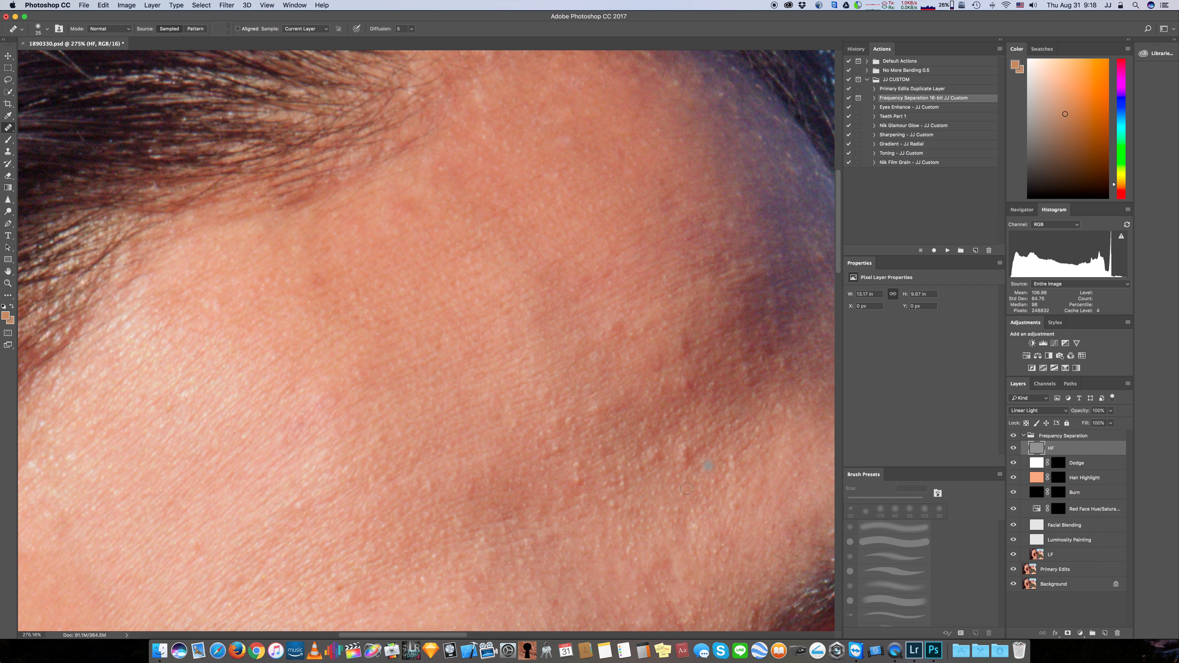
left_click(679, 478)
left_click(663, 455)
left_click(689, 462)
left_click(595, 480)
left_click(578, 465)
left_click(656, 482)
Heal the bumps just above the shadowed-side eyebrow and the few left along the forehead crease
left_click(689, 555)
left_click(684, 567, "alt")
left_click(722, 548)
left_click(750, 536)
left_click(772, 545)
scroll(771, 544, "right", 3)
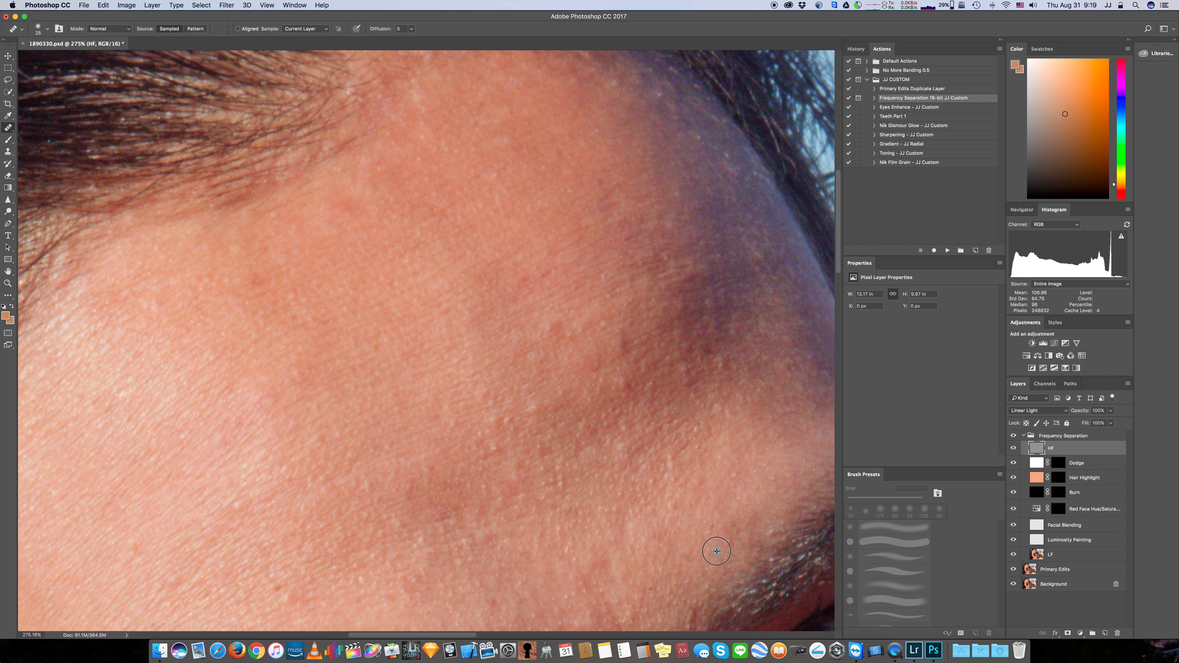
left_click(723, 537)
left_click(682, 423)
left_click(540, 469)
Heal the small bumps around the inner end of the shadowed-side eyebrow, sampling skin next to them
scroll(646, 550, "down", 5)
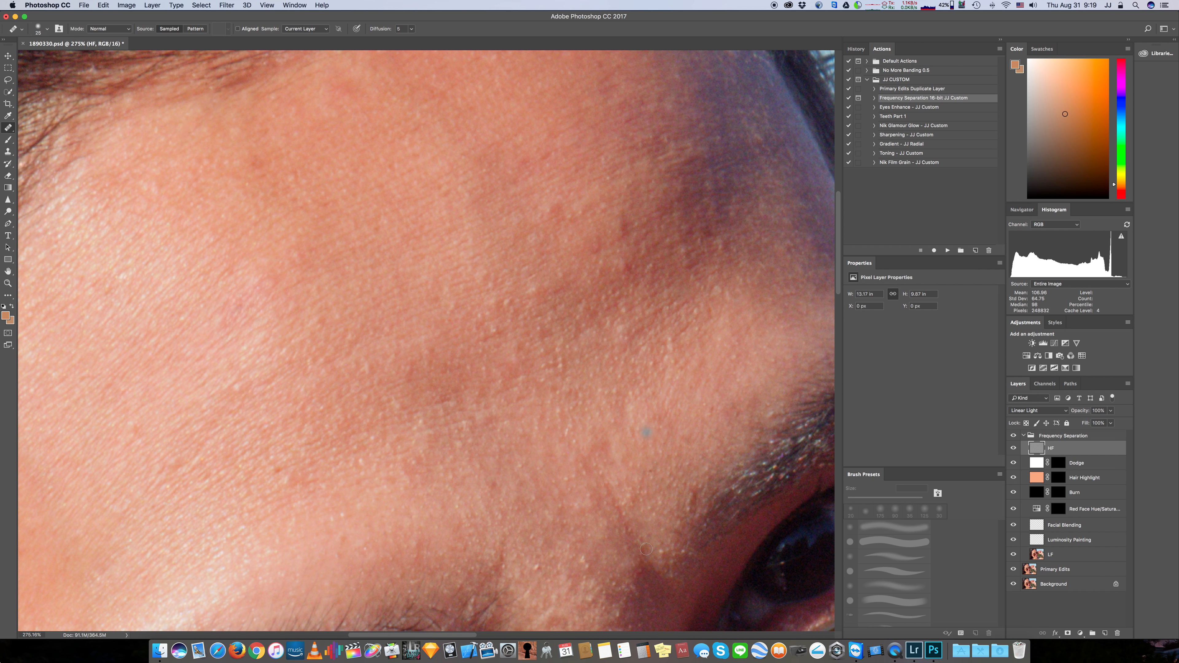
scroll(669, 544, "down", 3)
left_click(716, 450)
left_click(677, 451)
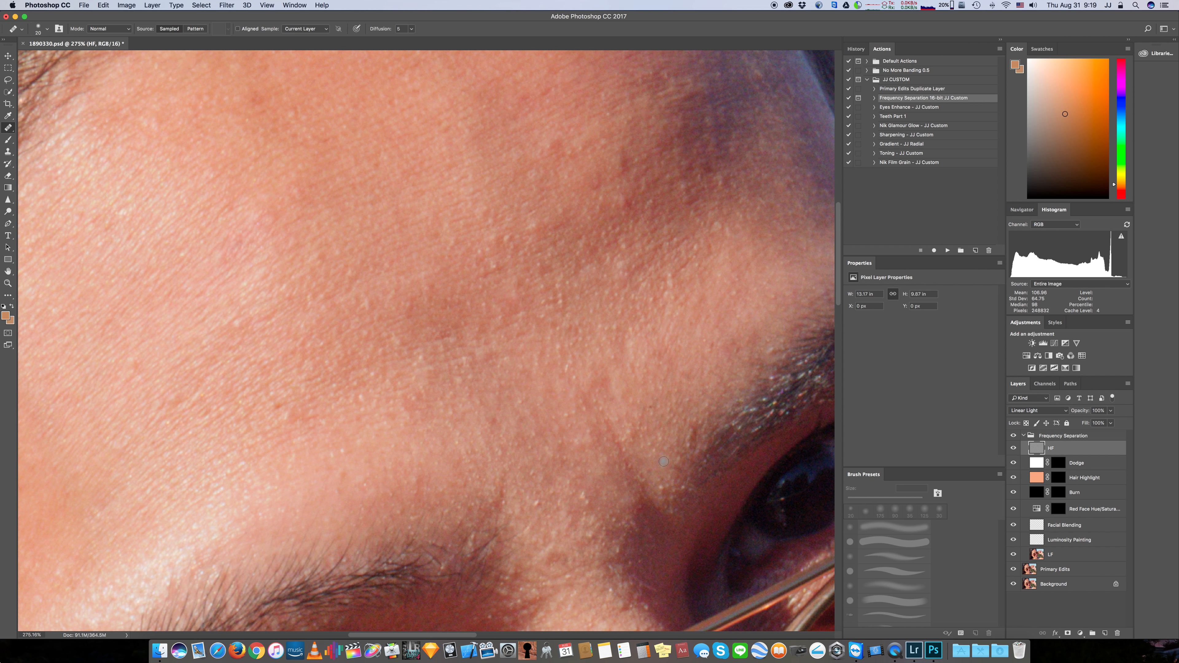
left_click(652, 463)
left_click(641, 458, "alt")
left_click_drag(690, 446, 693, 426)
left_click(665, 397)
scroll(529, 415, "left", 5)
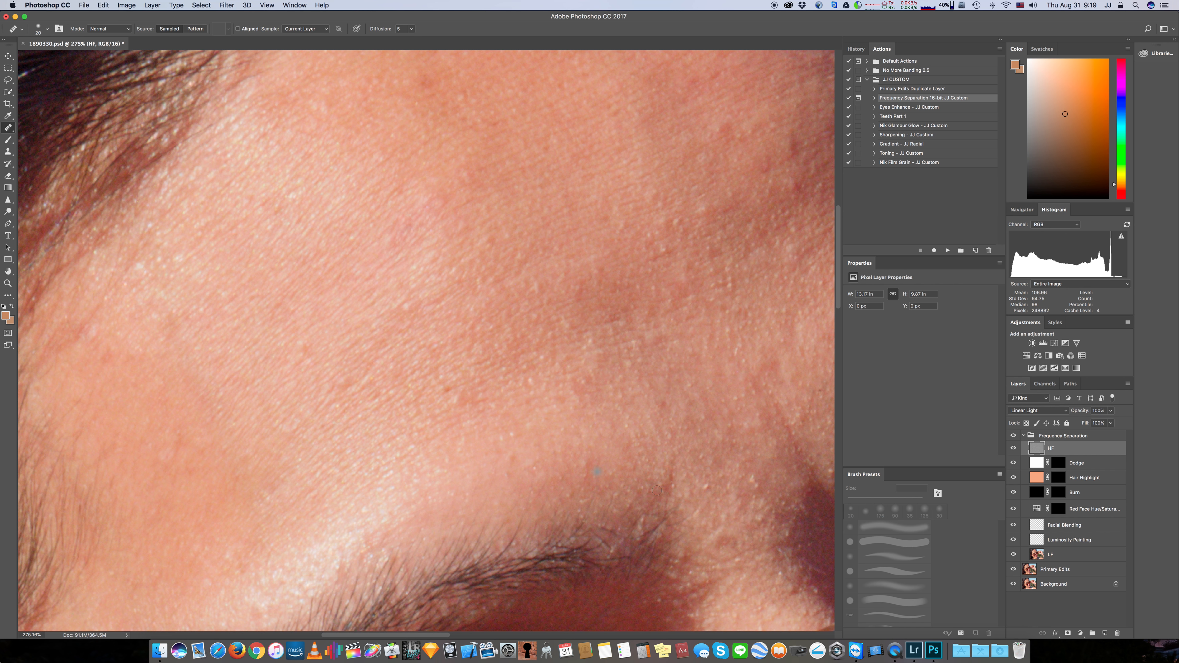
Heal the bumps near the sunlit-side eyebrow's inner end and the scattered spots on the forehead above that brow
left_click(681, 486, "alt")
left_click_drag(671, 481, 671, 468)
left_click(444, 420)
left_click(438, 399)
left_click(325, 453)
left_click(138, 308)
Heal the small marks on the temple beside the outer end of the sunlit-side eyebrow
scroll(213, 330, "down", 10)
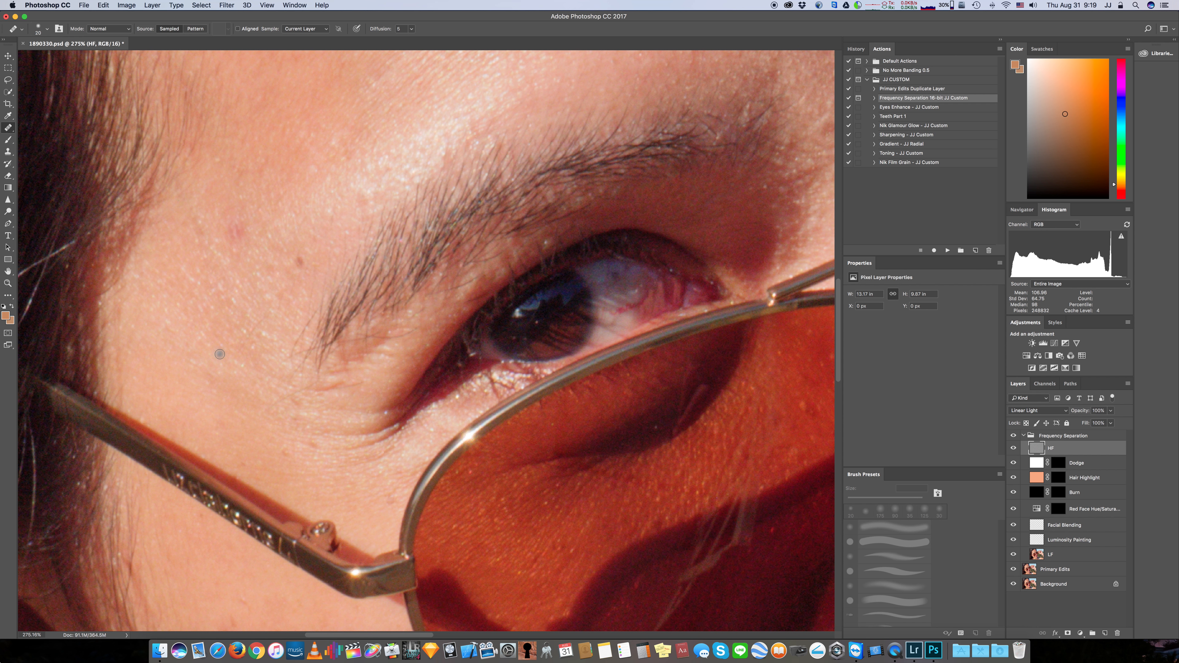
left_click(305, 317)
left_click(317, 226)
left_click(295, 277)
Heal the small dark mole on the temple beside the eyebrow and fade the heal to 45% opacity
left_click(298, 259)
left_click(302, 262)
key("super+shift+f")
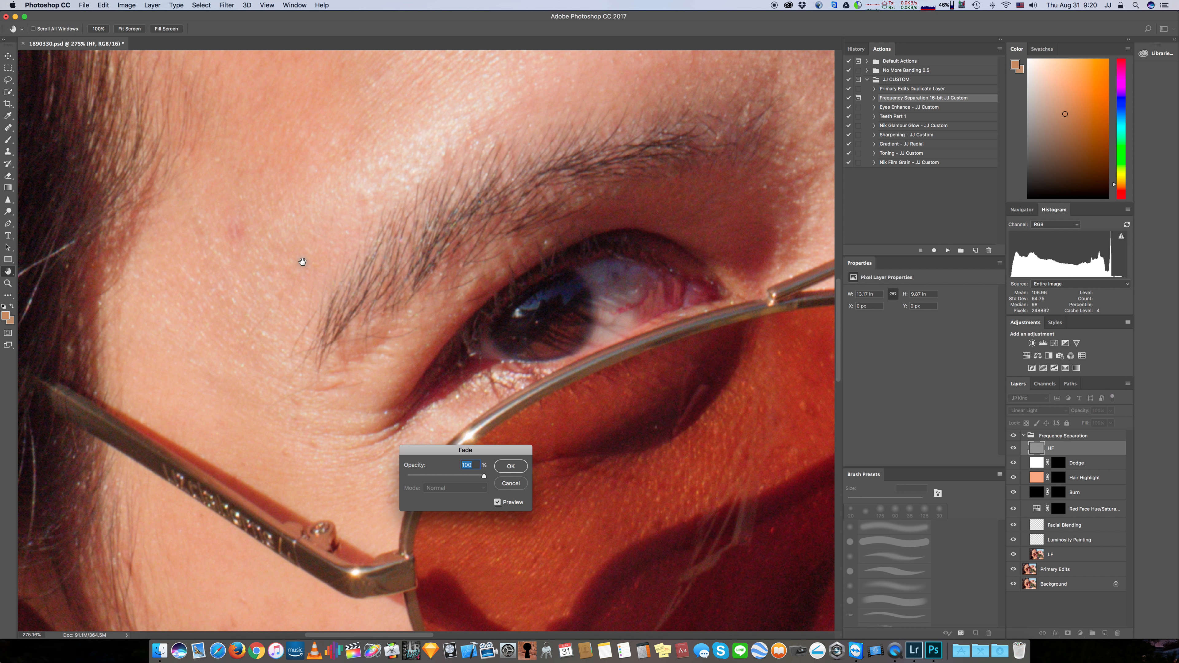
type("45")
left_click(511, 465)
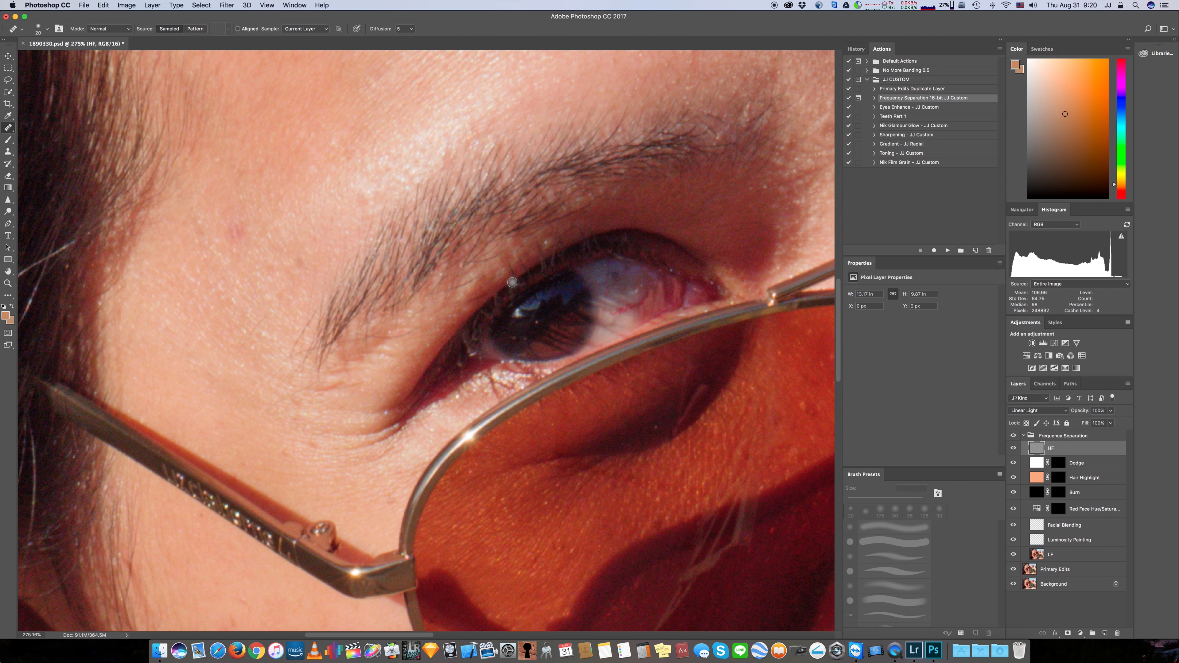
Heal the mark below the outer eye corner and the small spots on the sunlit skin seen through the near lens
scroll(459, 316, "right", 3)
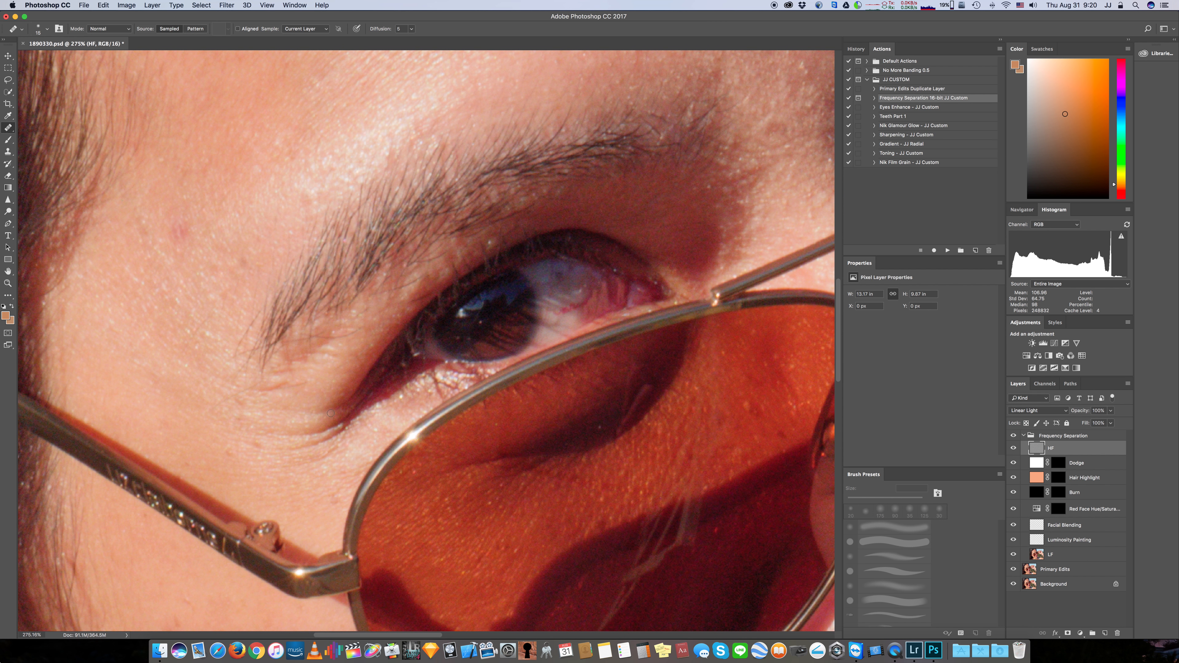
left_click(375, 411)
scroll(601, 430, "right", 4)
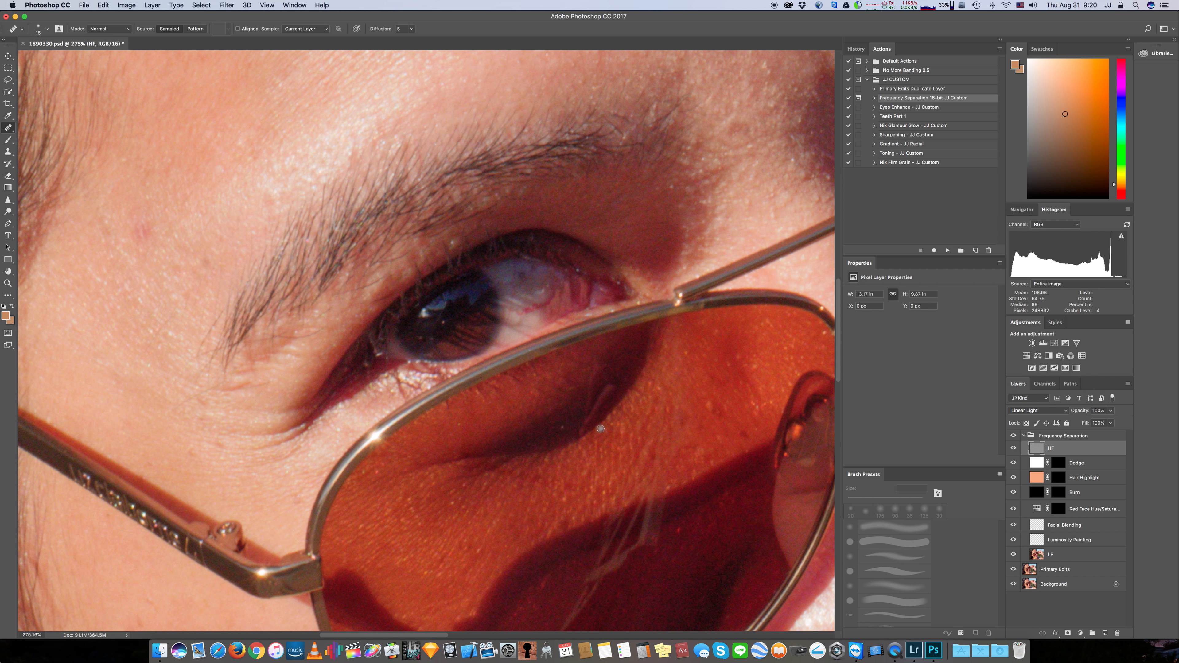
scroll(462, 474, "down", 5)
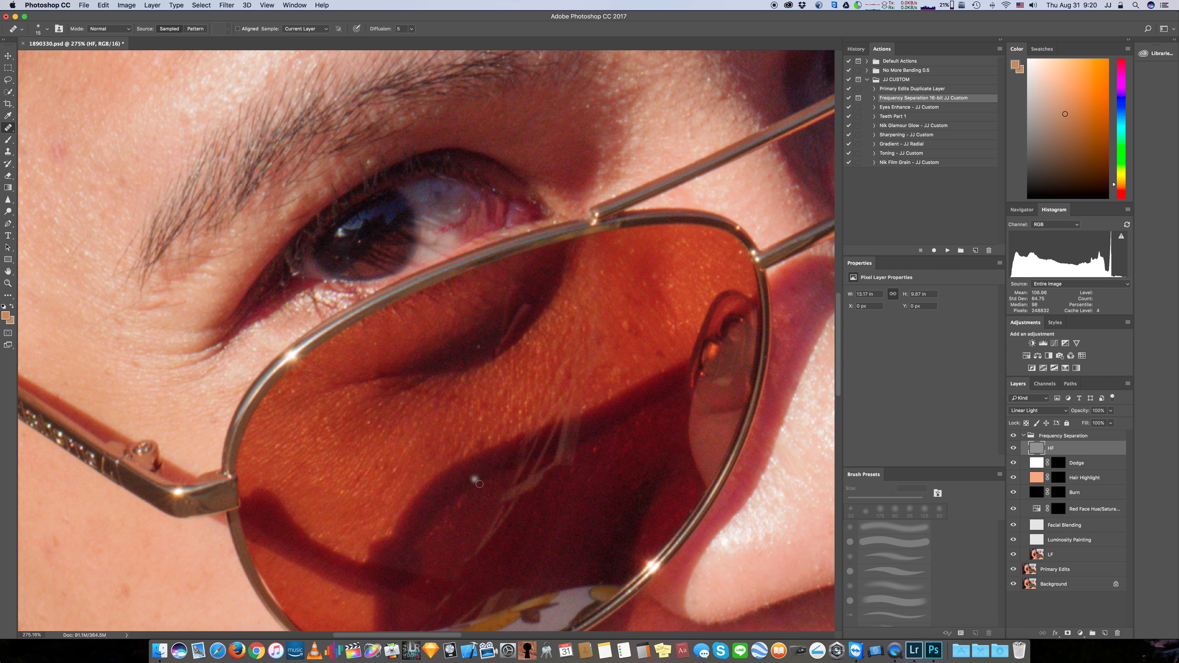
scroll(540, 476, "up", 2)
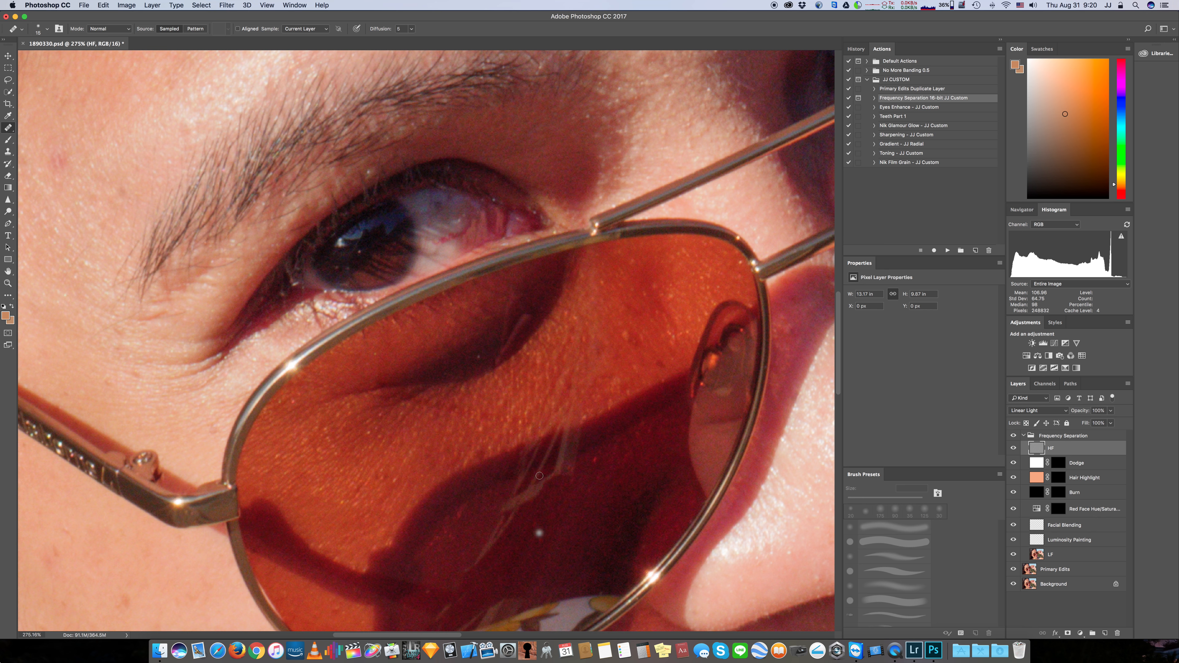
left_click(506, 348)
left_click(292, 402)
left_click(354, 425)
Heal the small spots on the shadowed skin seen through the near sunglasses lens
scroll(362, 423, "down", 2)
left_click(593, 412)
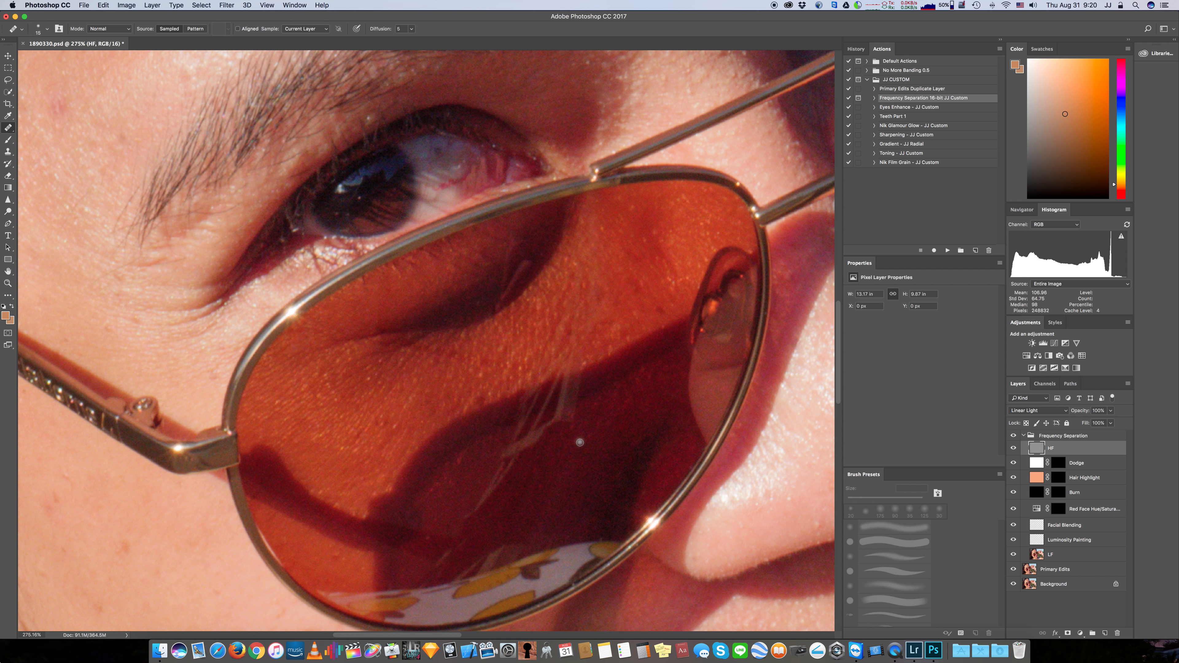
left_click(580, 442)
scroll(580, 442, "down", 2)
scroll(580, 442, "down", 1)
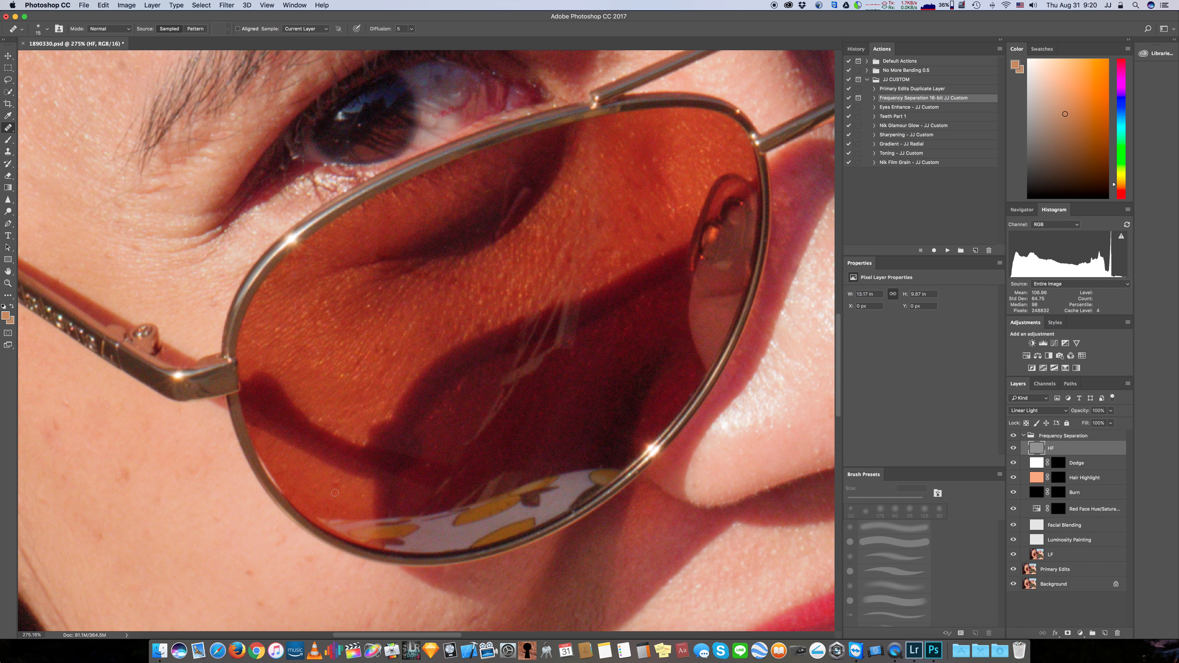
left_click(446, 412)
left_click(447, 425)
left_click(433, 431)
left_click(416, 418)
Heal the small spot on the lower cheek and the bumps along the smile crease below the mouth corner
scroll(480, 392, "down", 8)
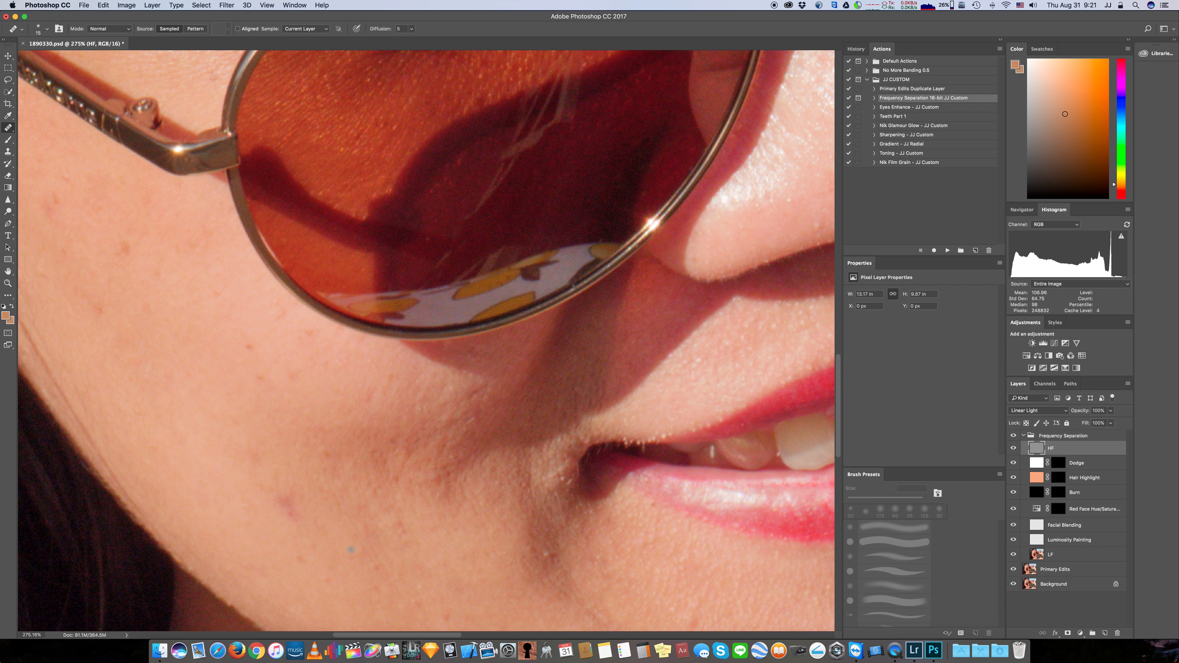
left_click(387, 533)
scroll(389, 532, "down", 3)
left_click(544, 473)
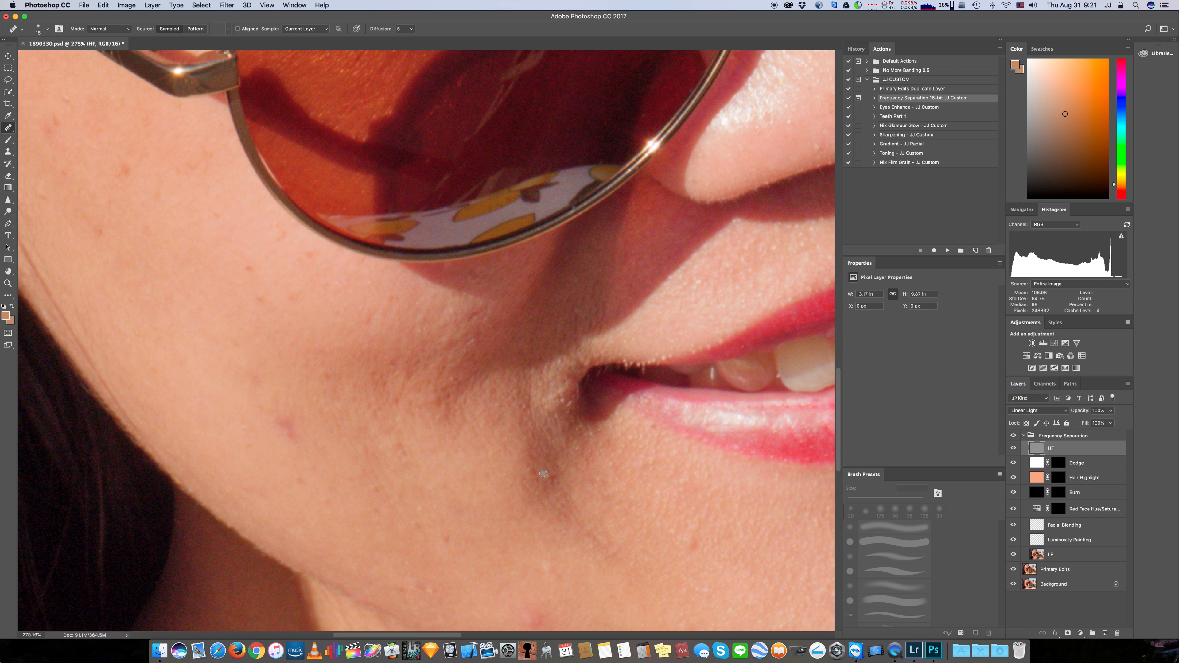
left_click(559, 483)
left_click(567, 483, "alt")
left_click(555, 479)
left_click(555, 493)
Heal the remaining spots between the eyebrows, beside the bridge of the nose and around the sunlit-side eye
scroll(533, 293, "up", 15)
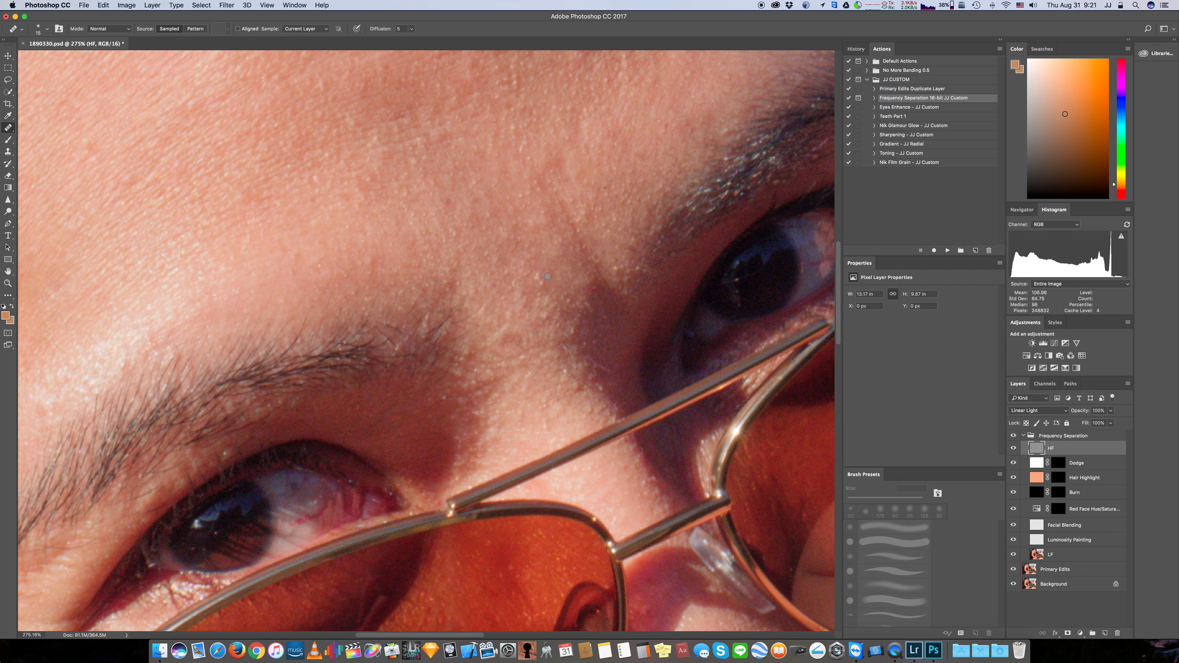
left_click(561, 366)
left_click(599, 399)
left_click(223, 452)
Compare the whole portrait before and after by hiding and reshowing the Frequency Separation group
key("super+0")
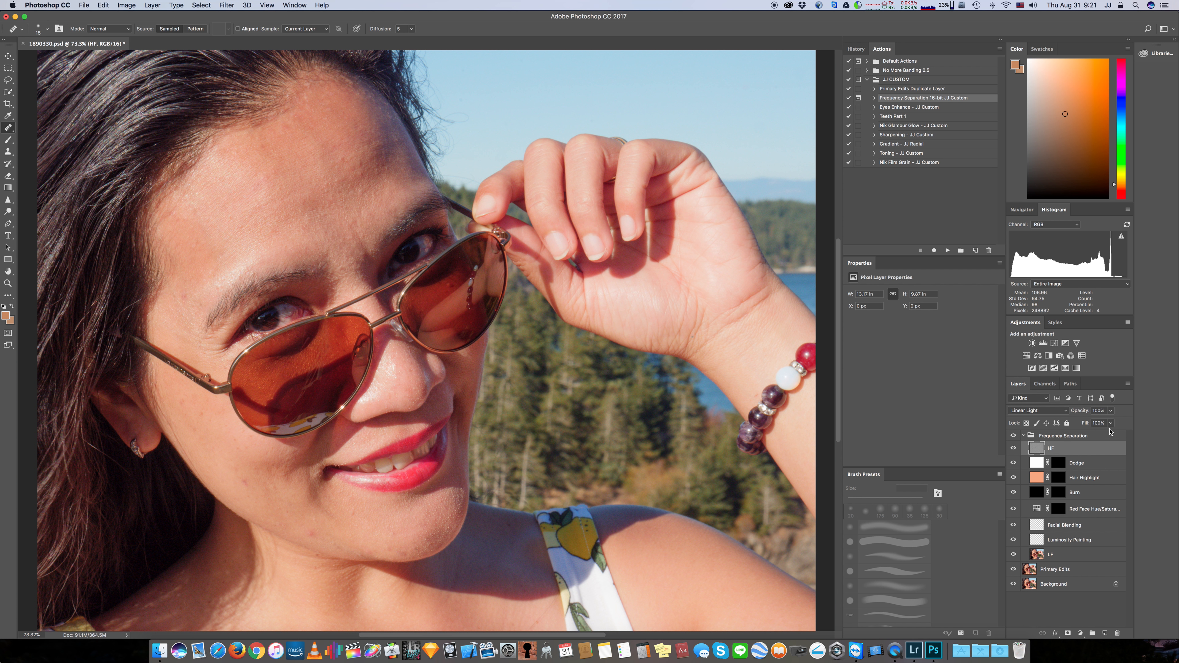
left_click(1014, 436)
left_click(1014, 436)
Enlarge the healing brush to 30 and heal the raised bump under the far eye, seen through the far lens
scroll(366, 249, "up", 10)
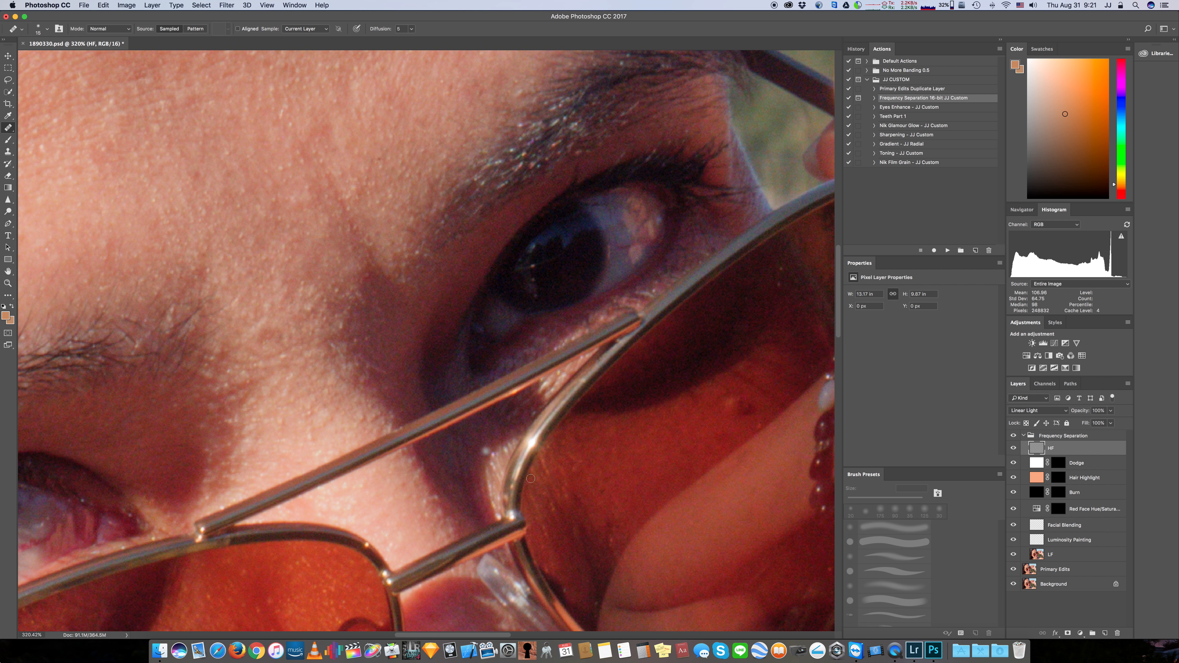
scroll(531, 478, "right", 5)
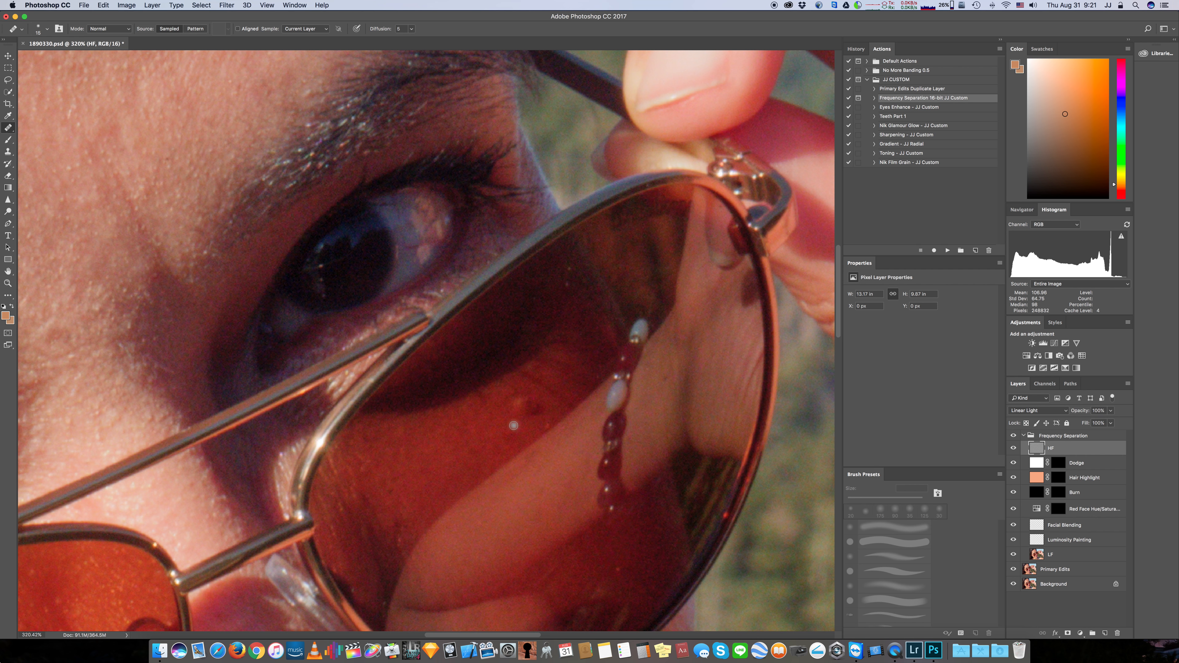
key("bracketright")
key("bracketright")
left_click(482, 433, "alt")
mouse_move(516, 407)
left_mouse_down()
mouse_move(538, 409)
mouse_move(528, 412)
left_mouse_up()
Reduce the healing brush to 20 and heal the small specks across the middle and inner edge of the far lens
scroll(613, 503, "down", 3)
scroll(614, 504, "down", 2)
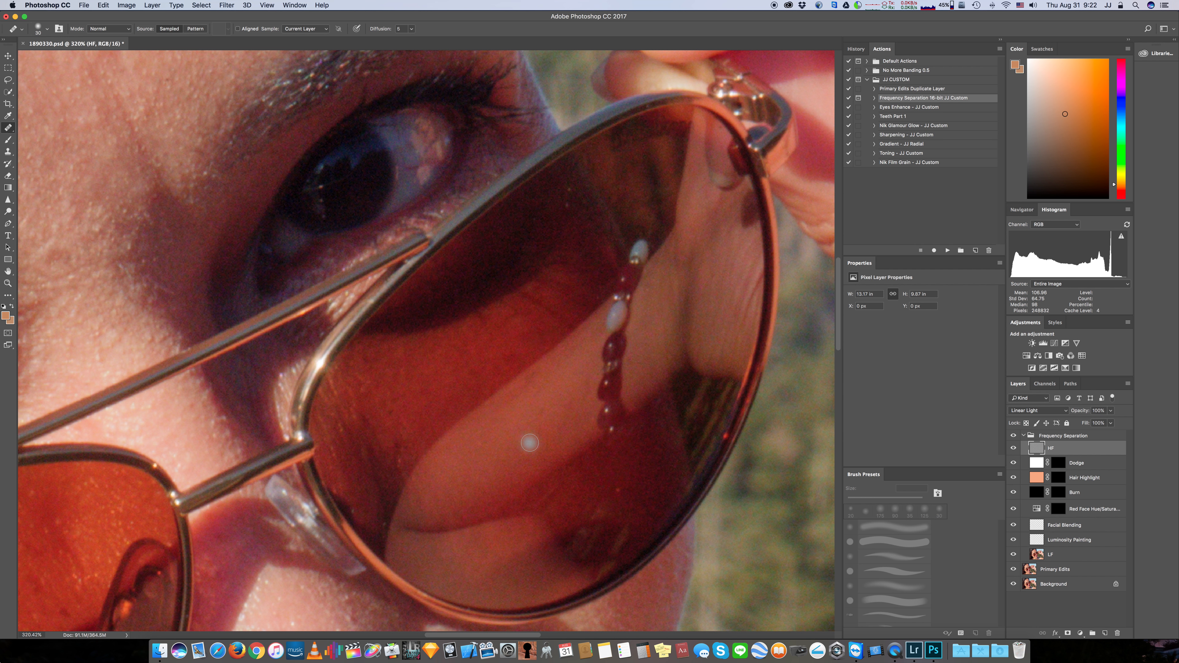
key("bracketleft")
left_click(529, 380)
left_click(408, 423)
left_click(397, 431)
left_click(398, 453)
left_click(408, 438)
left_click(385, 433)
left_click(393, 446)
left_click(463, 404)
left_click(398, 478)
left_click(556, 481)
Heal the cluster of light specks in the lower part of the far lens
scroll(557, 482, "down", 3)
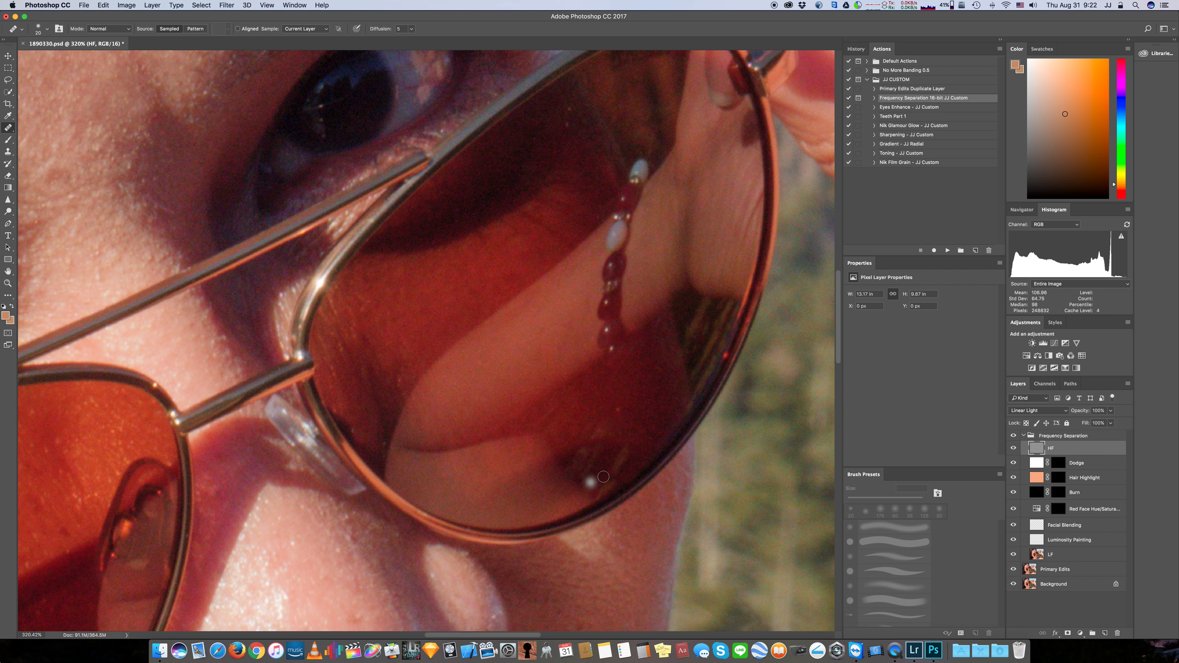
left_click(620, 405)
left_click(597, 408)
left_click(688, 412)
left_click(632, 399)
left_click(656, 398)
left_click(634, 413)
left_click(648, 418)
left_click(589, 379)
left_click(602, 458)
Heal the spot on the skin beside the nose pad, seen through the near lens
scroll(602, 451, "down", 1)
scroll(602, 451, "down", 3)
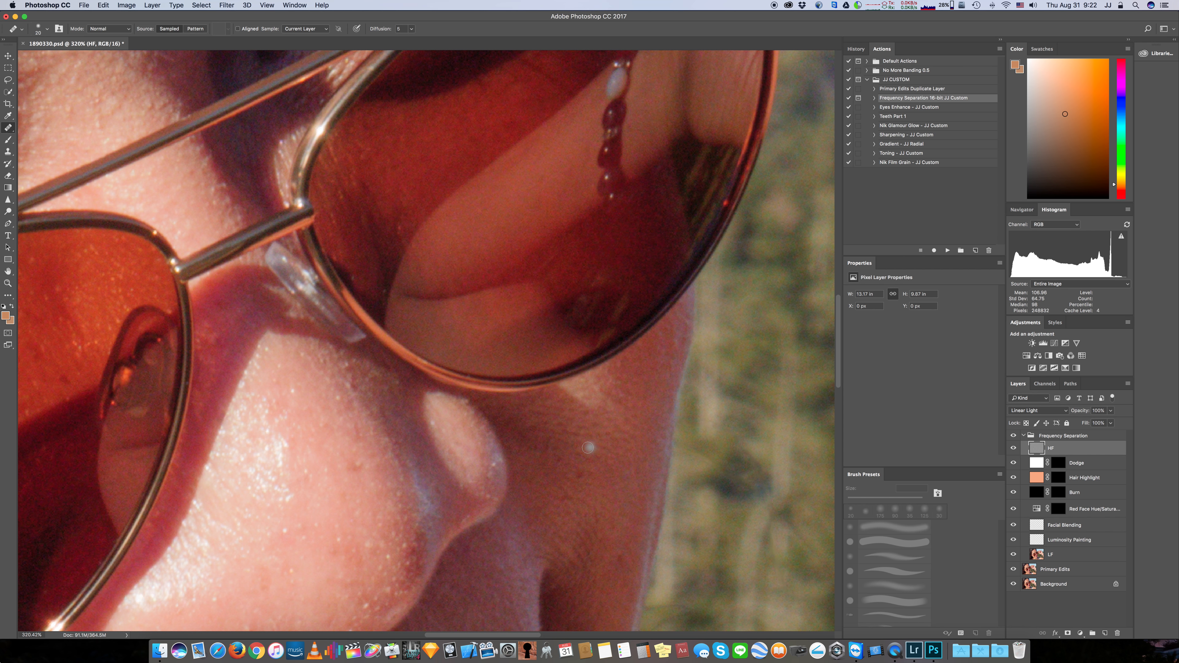
scroll(432, 297, "left", 2)
scroll(434, 322, "left", 4)
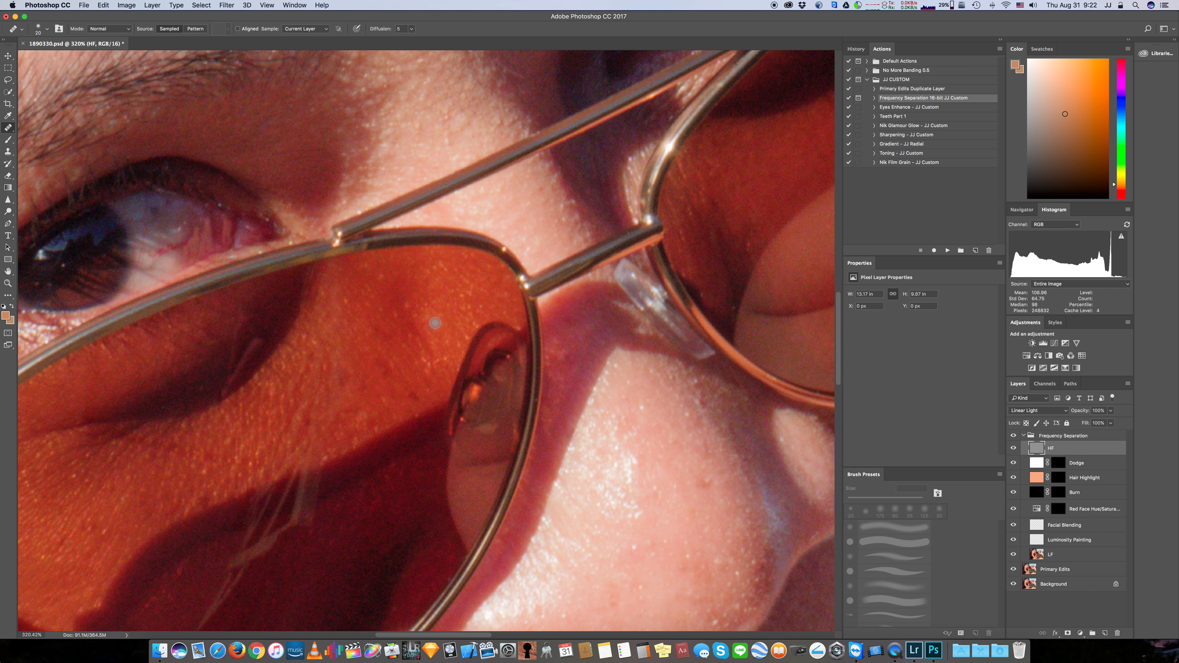
scroll(437, 321, "down", 3)
left_click(442, 324)
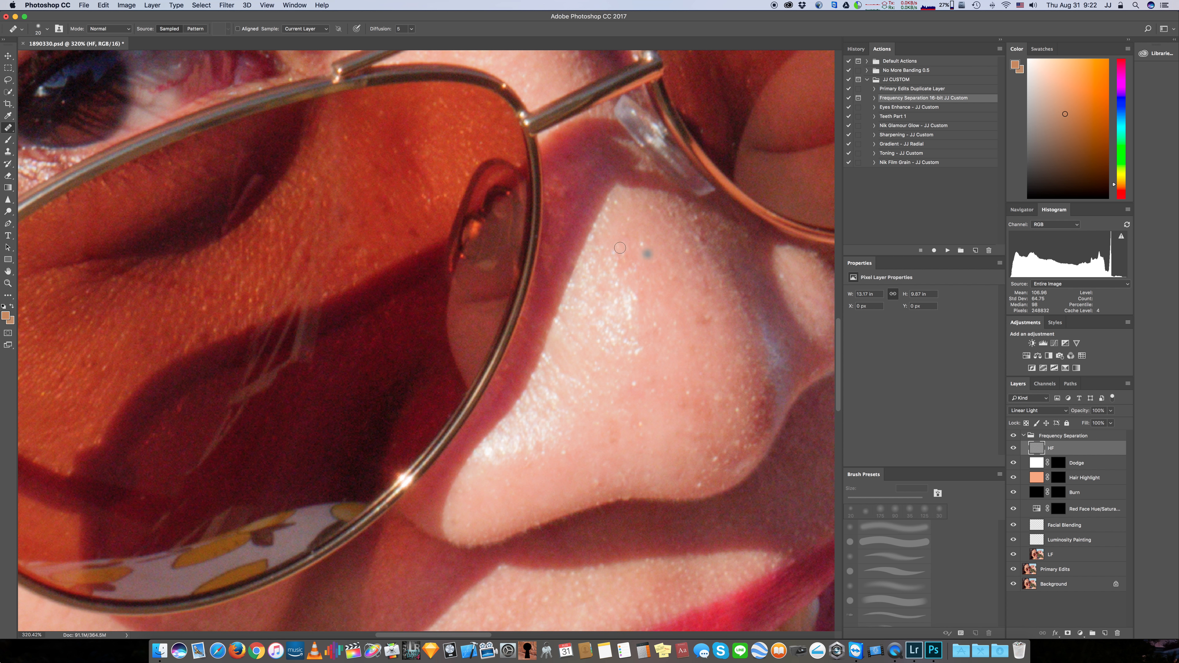
Heal the mark on the upper nose from nearby skin and fade the heal to 36% opacity
left_click(690, 332, "alt")
left_click(700, 317)
left_click(699, 311)
key("super+shift+f")
type("3")
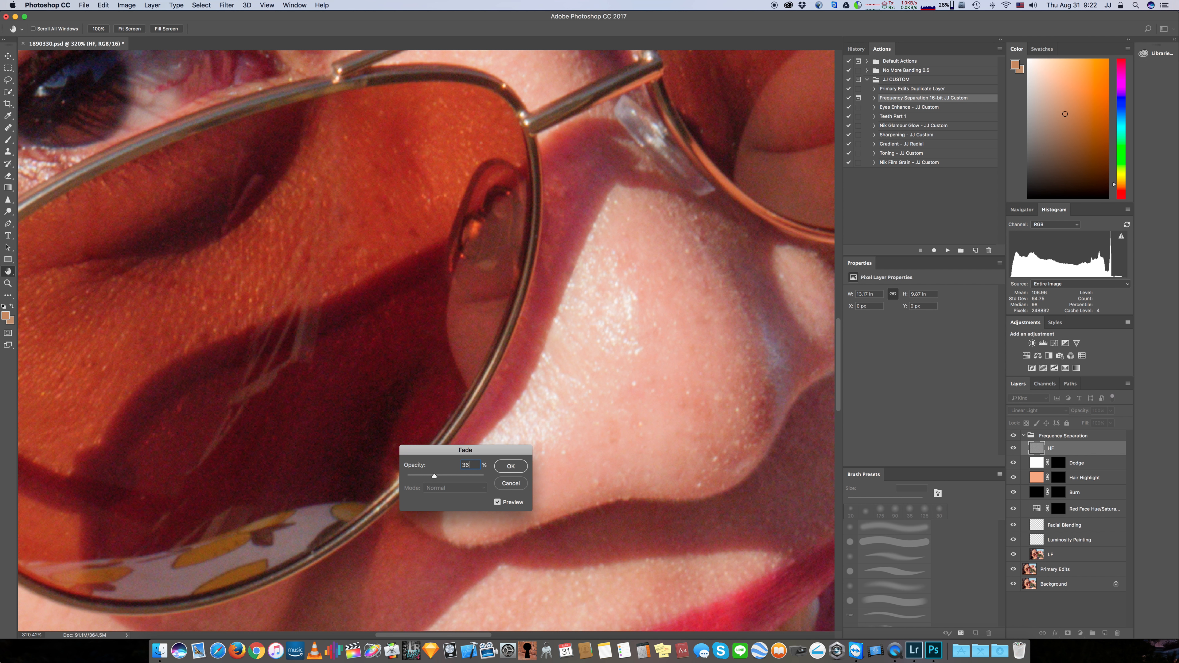
type("6")
left_click(510, 465)
Heal the dark spot near the nose tip and, with a smaller brush, the cluster of pores on the front of the nose
scroll(724, 404, "right", 5)
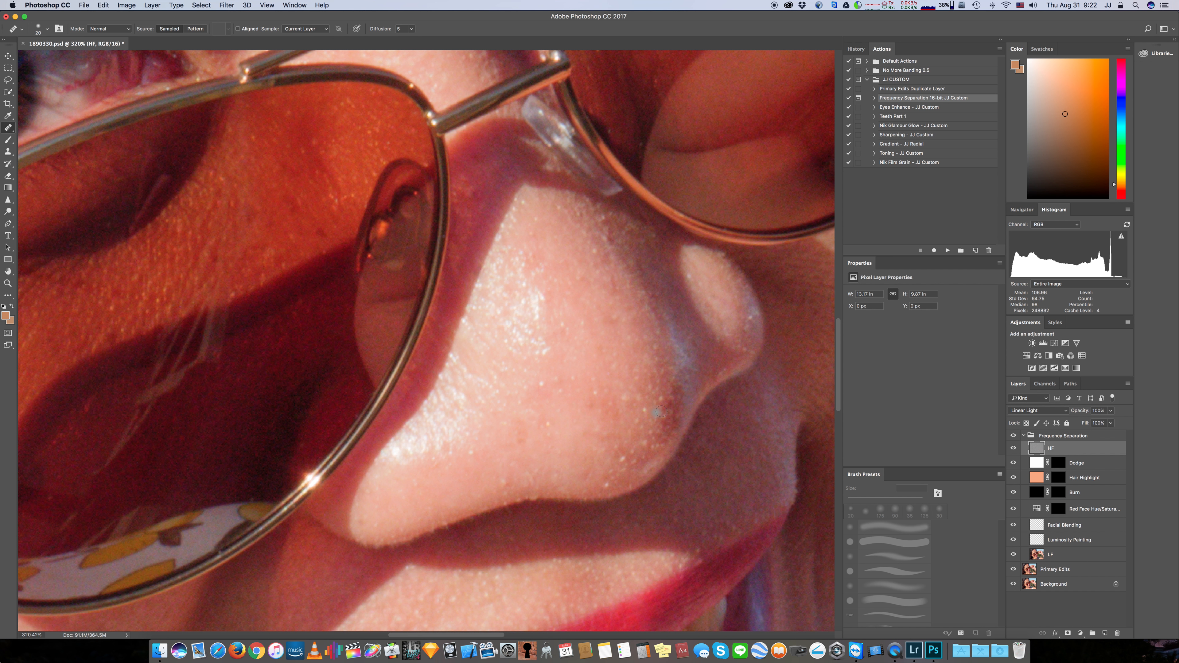
left_click(672, 402)
left_click(544, 396)
key("bracketleft")
left_click(541, 383)
left_click(560, 391)
left_click(555, 379)
left_click(573, 379)
left_click(580, 399)
left_click(592, 379)
Heal the remaining small spots on the middle and lower nose, sampling clean skin beside them
left_click(547, 423)
left_click(547, 435)
left_click(484, 480, "alt")
left_click(506, 482)
key("super+0")
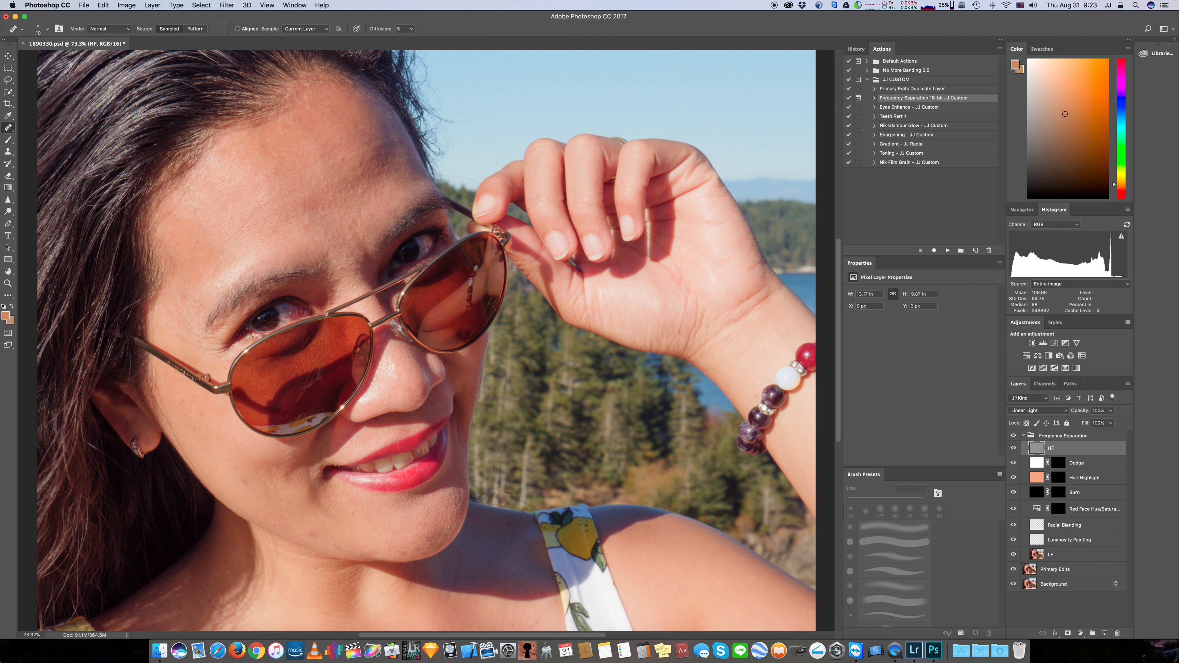
Heal the small speck on the white of the sunlit-side eye, sampling the area right beside it
scroll(282, 314, "up", 10)
key("super+z")
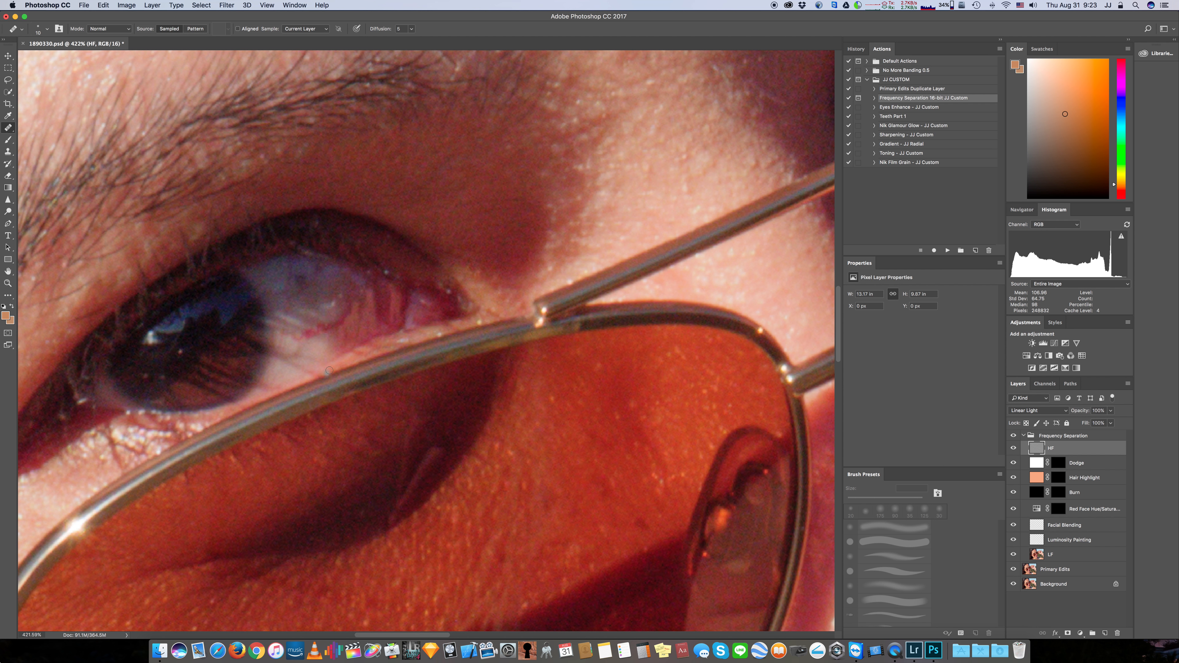
left_click(303, 269, "alt")
left_click_drag(299, 275, 297, 285)
left_click(305, 272, "alt")
left_click(298, 285)
left_click(297, 276)
Heal the bright bumps along the lower edge of the bottom lip, toward the shadowed side
scroll(602, 432, "down", 3)
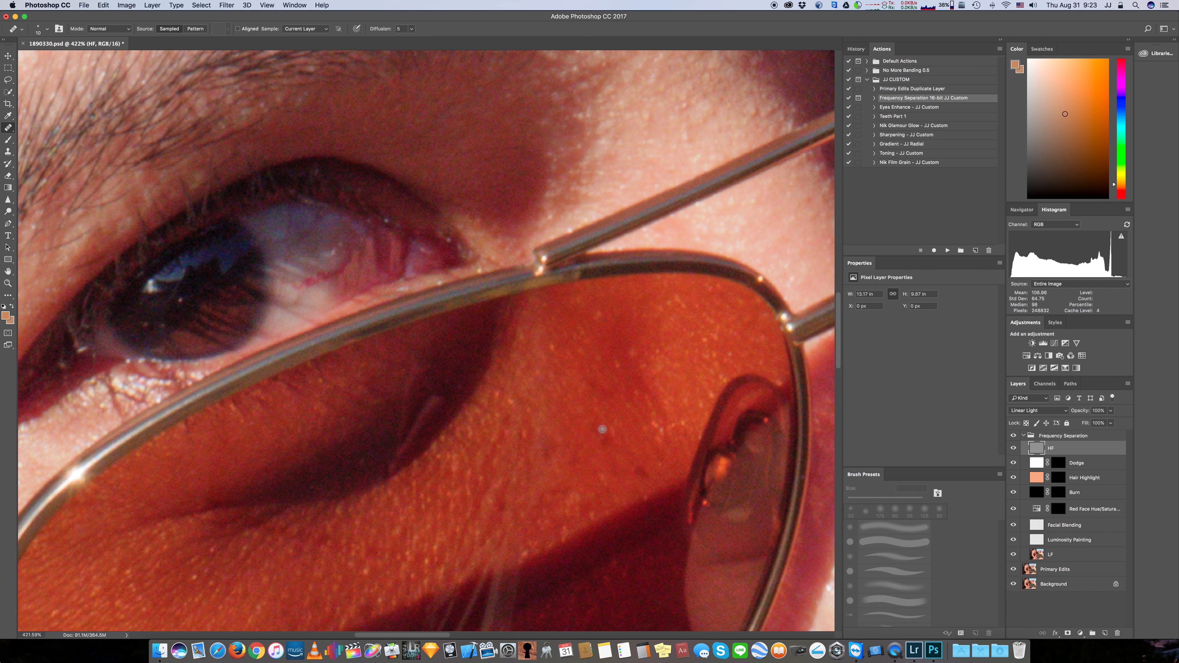
scroll(603, 429, "down", 1)
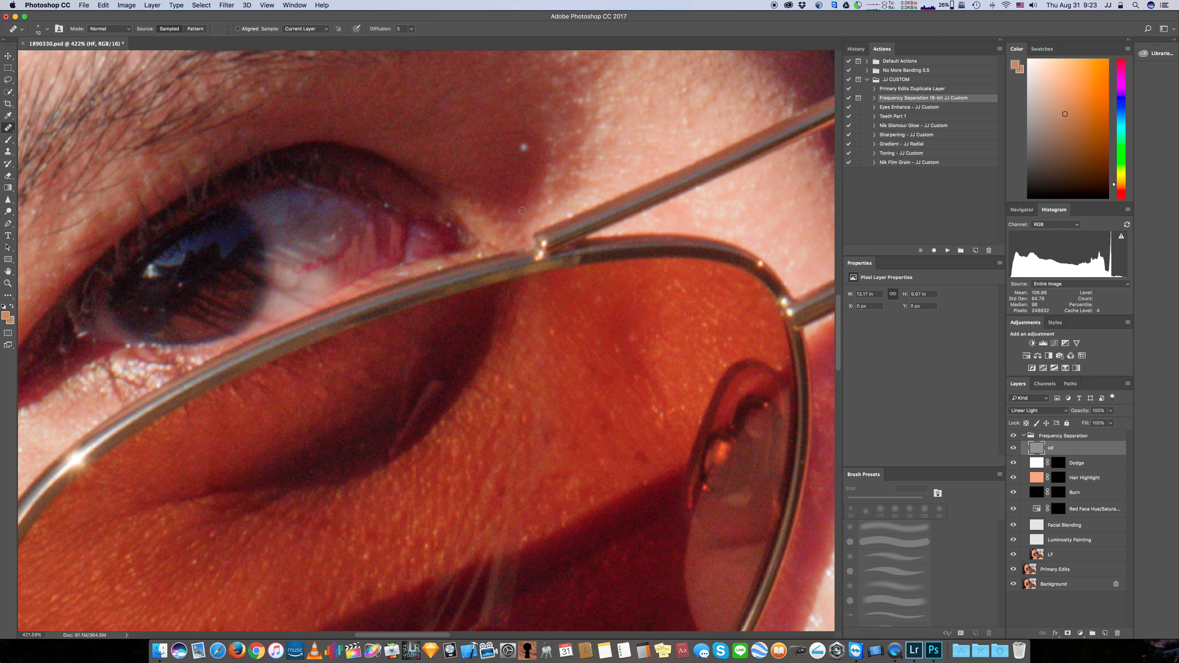
scroll(602, 254, "down", 15)
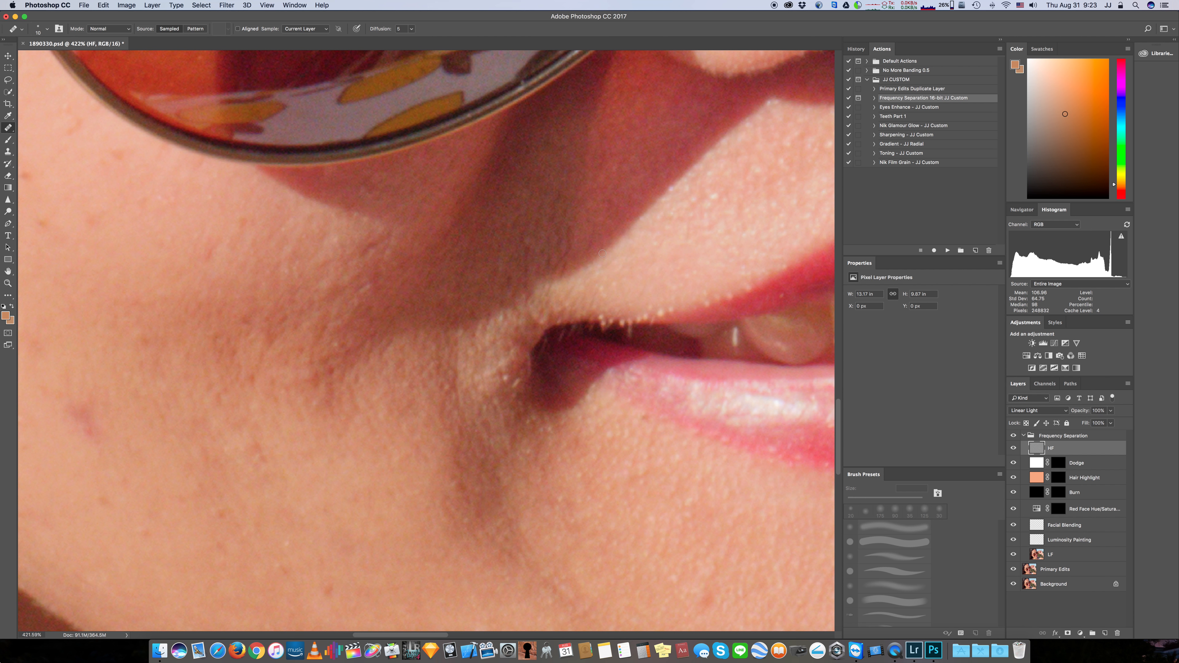
scroll(511, 256, "right", 10)
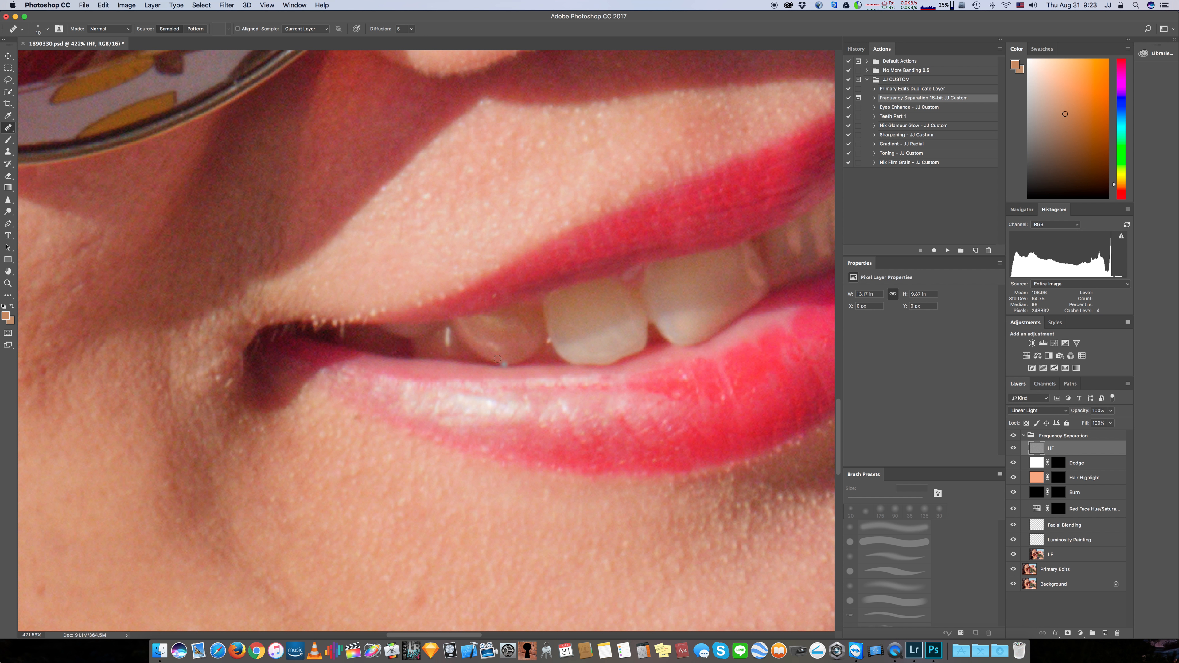
scroll(497, 359, "right", 3)
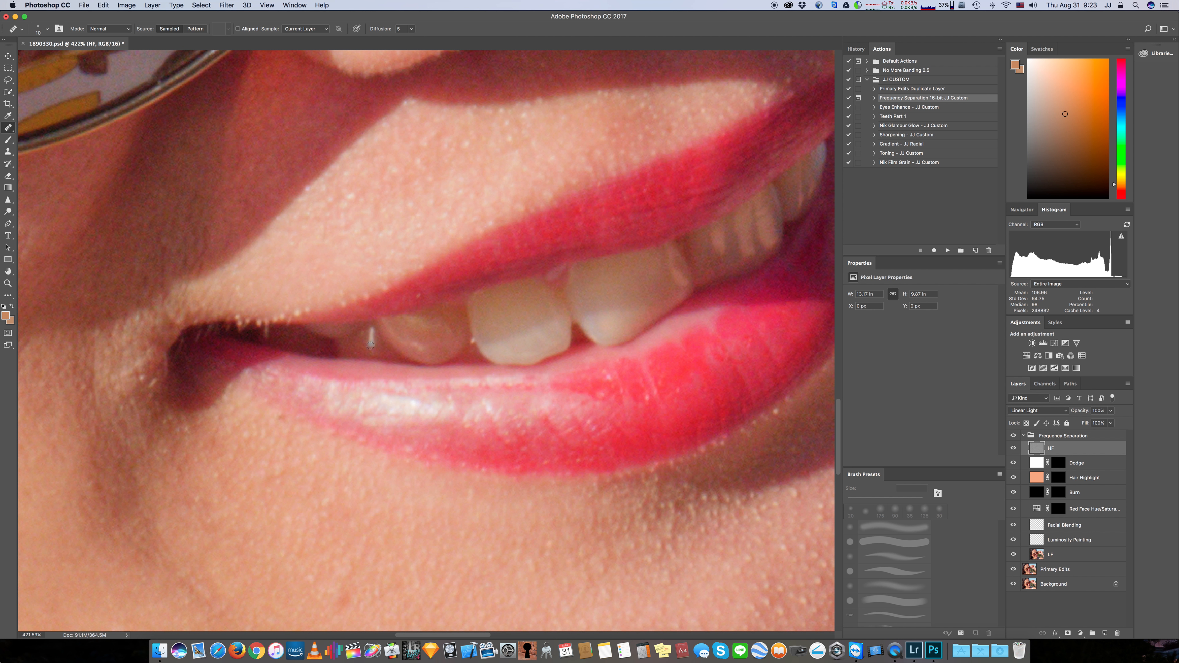
scroll(557, 285, "right", 3)
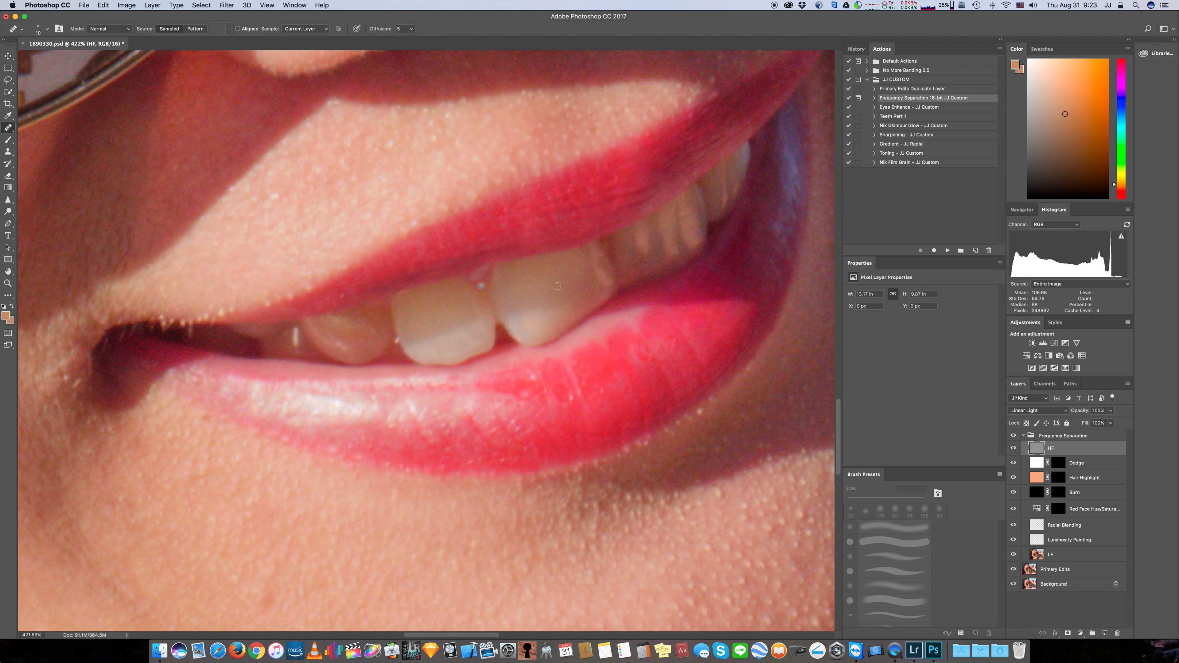
scroll(558, 285, "right", 2)
left_click(662, 463)
left_click(675, 439)
scroll(262, 295, "up", 20)
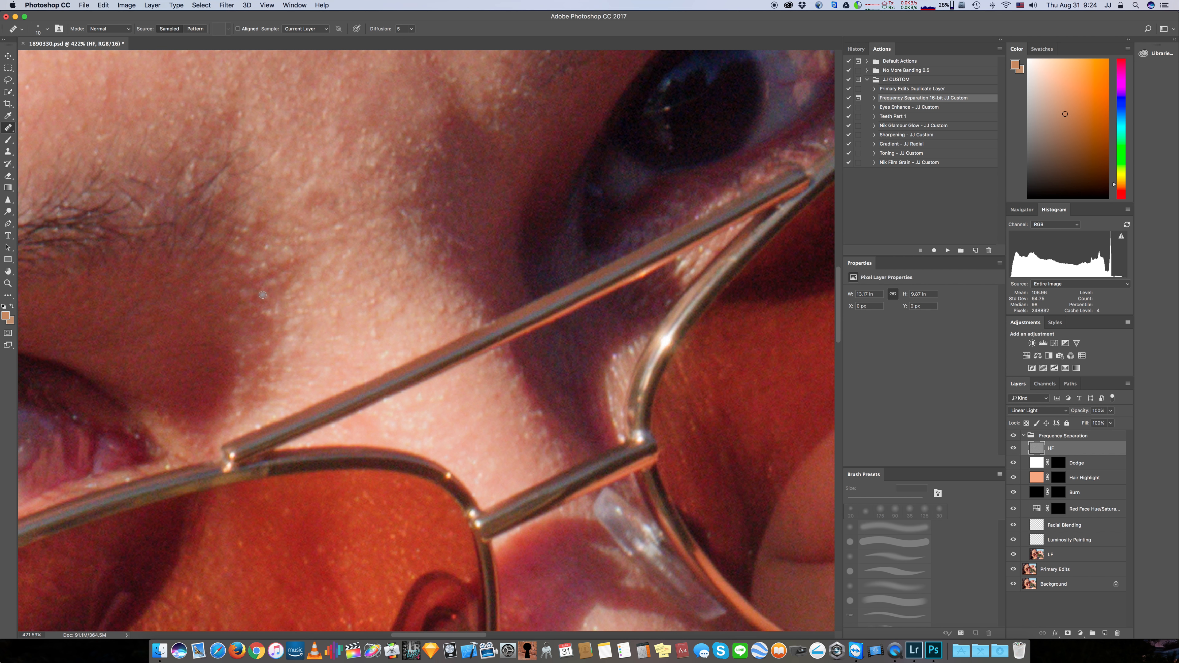
scroll(262, 295, "up", 5)
scroll(263, 294, "right", 6)
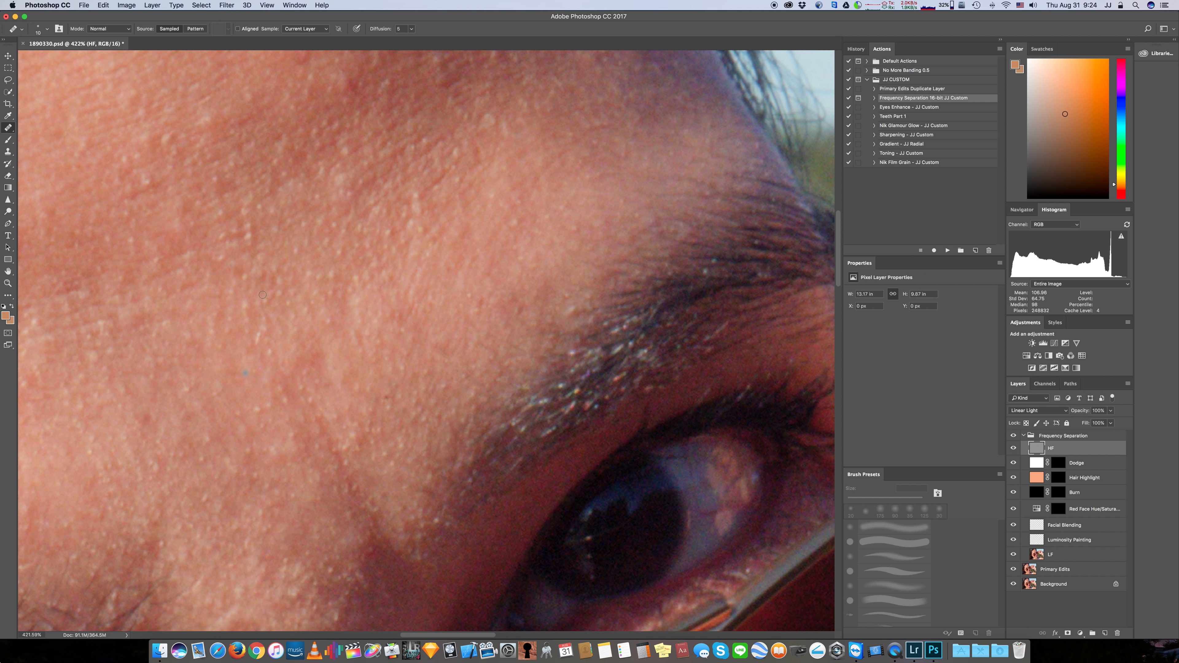